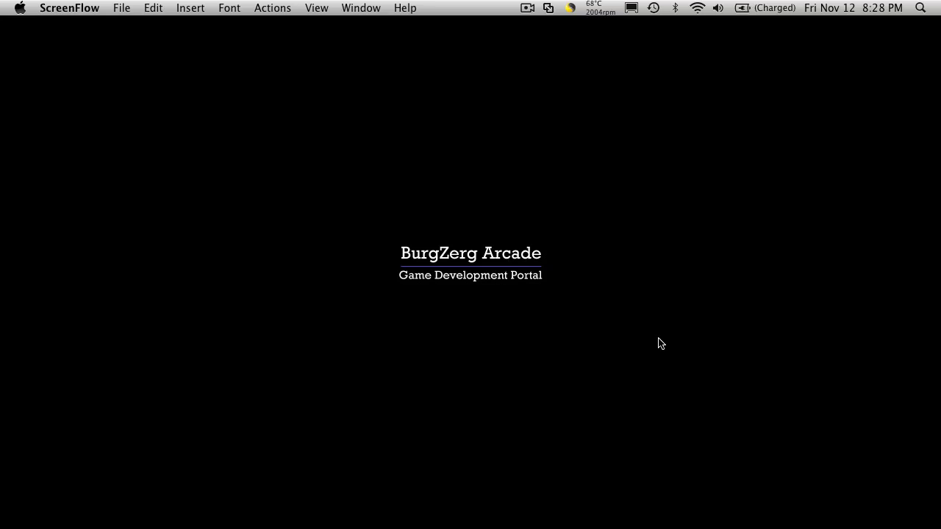
Switch to Unity, play-test the level to view both suns, and widen the Scene and Game views
{"action": "mouse_move", "coordinate": [323, 515]}
{"action": "left_click", "coordinate": [385, 505]}
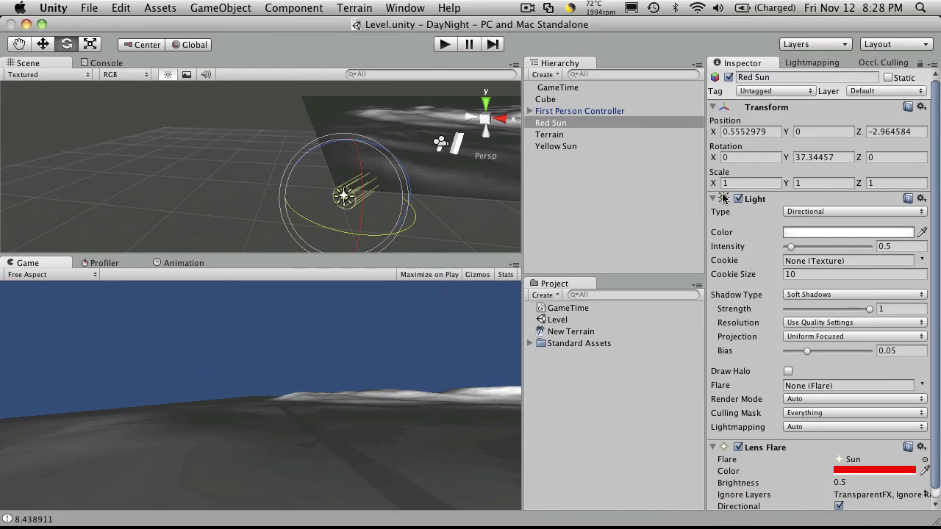
{"action": "scroll", "coordinate": [779, 272], "scroll_direction": "down", "scroll_amount": 1}
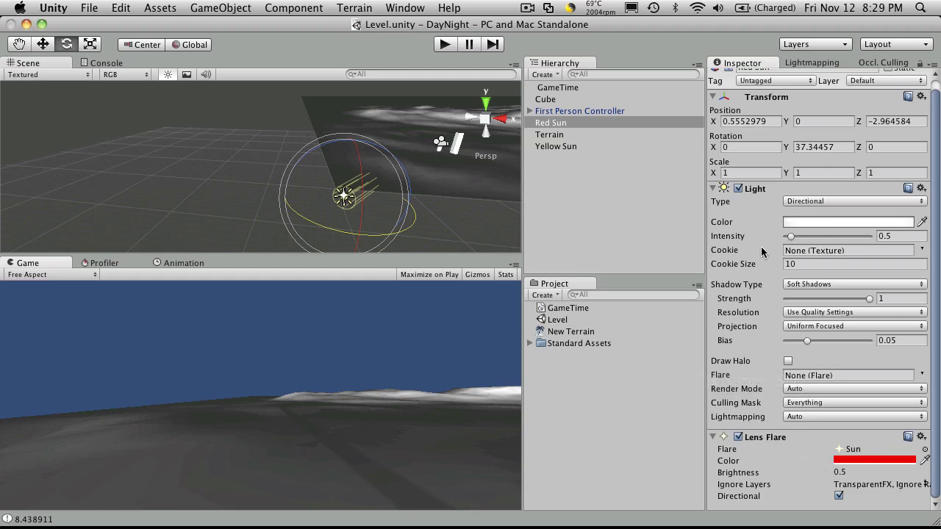
{"action": "left_click", "coordinate": [447, 44]}
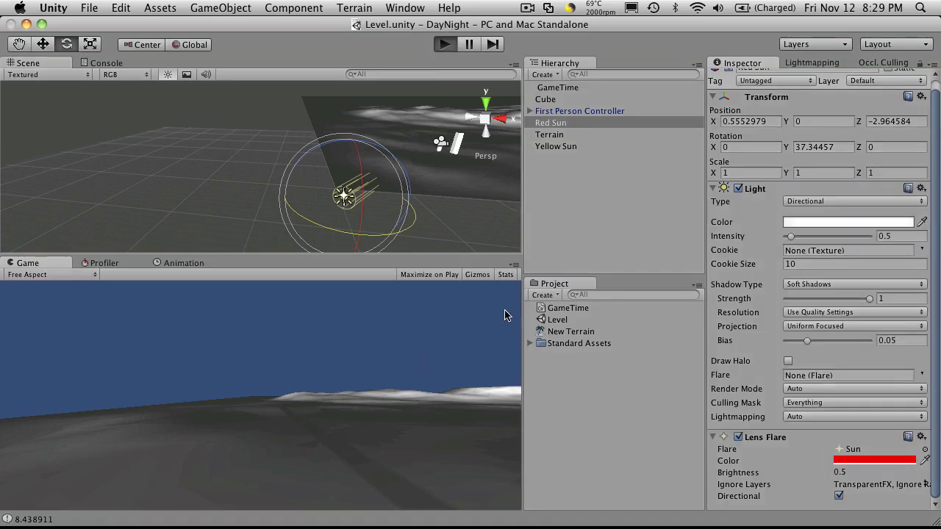
{"action": "left_click_drag", "start_coordinate": [523, 349], "coordinate": [600, 353]}
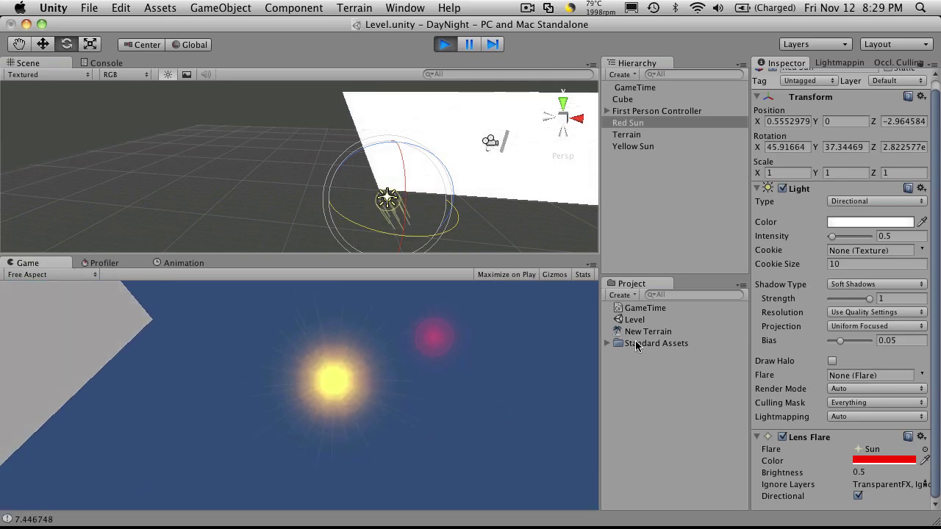
{"action": "left_click", "coordinate": [445, 44]}
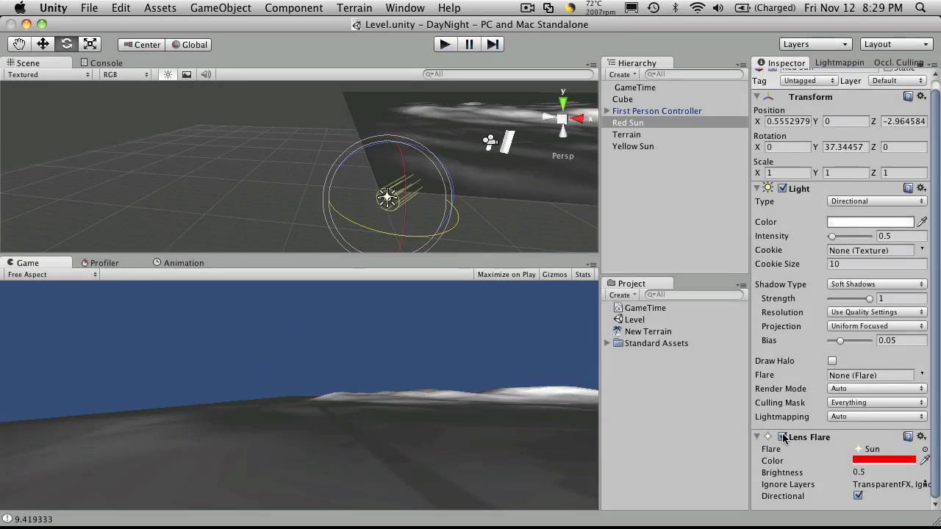
Disable the Red Sun's Lens Flare component, and set its Light flare to Sun and its light color to Maraschino red
{"action": "left_click", "coordinate": [923, 375]}
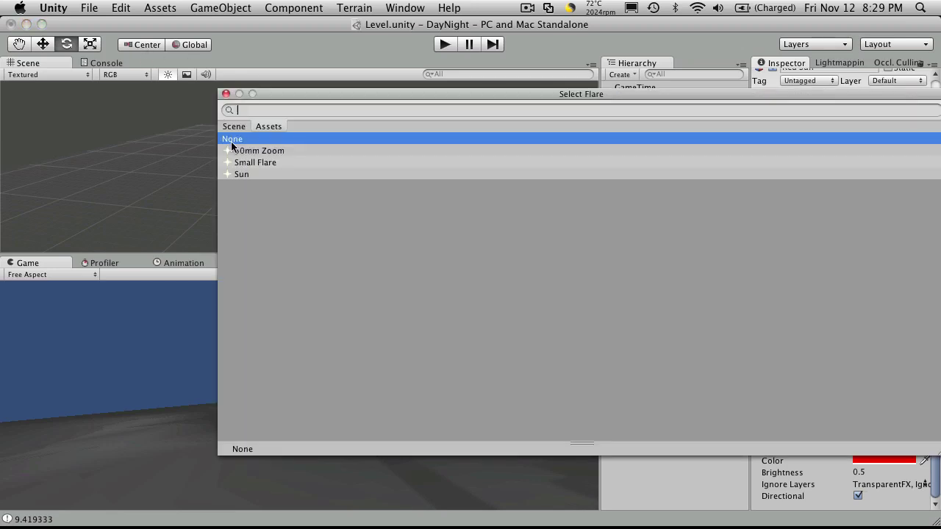
{"action": "double_click", "coordinate": [243, 174]}
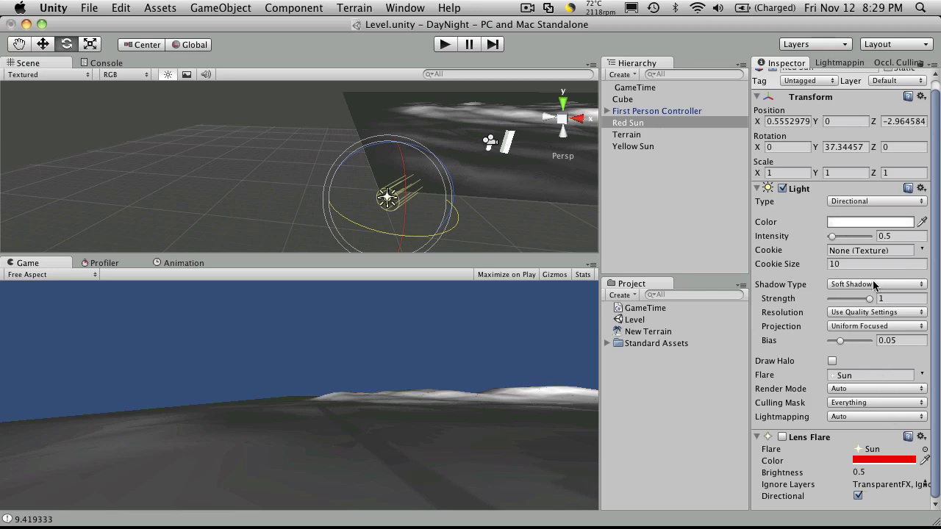
{"action": "left_click", "coordinate": [856, 221]}
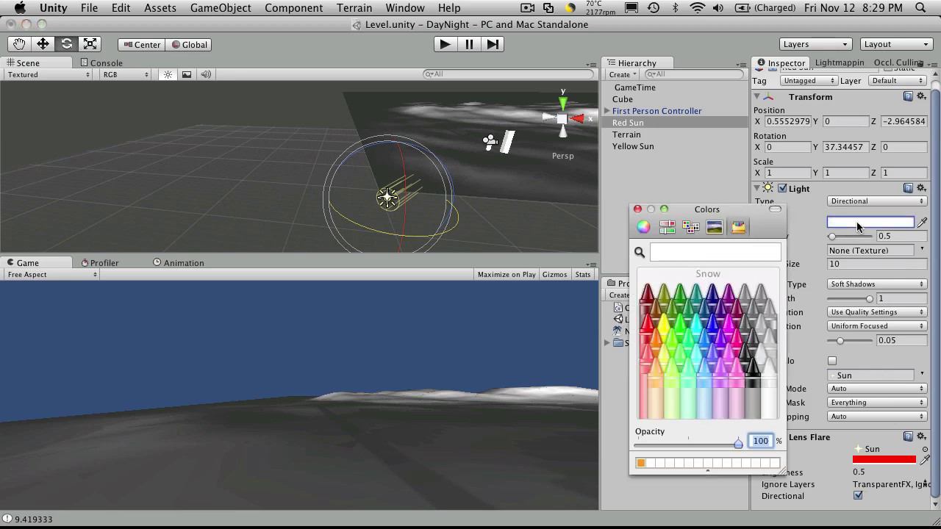
{"action": "left_click", "coordinate": [650, 325]}
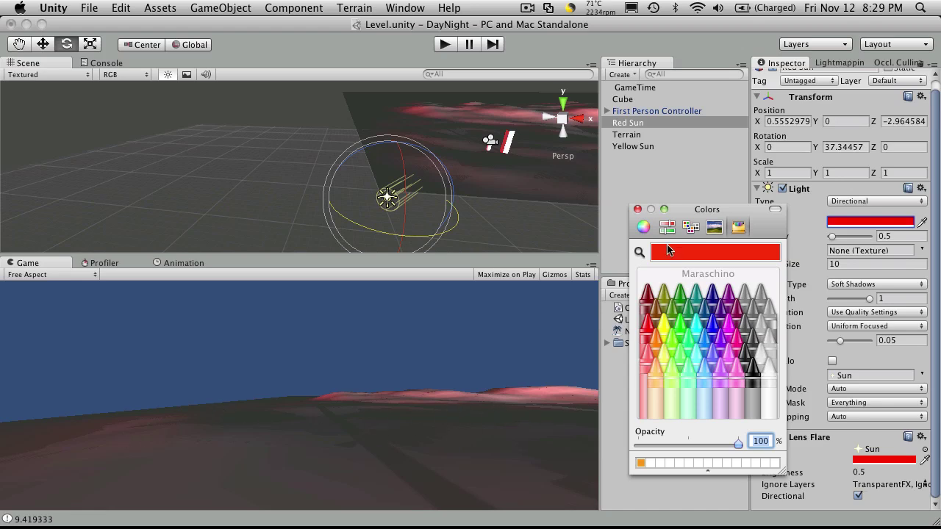
{"action": "left_click", "coordinate": [637, 209]}
Play-test the level twice to examine the red light's effect on the suns, terrain and shadows
{"action": "left_click", "coordinate": [451, 45]}
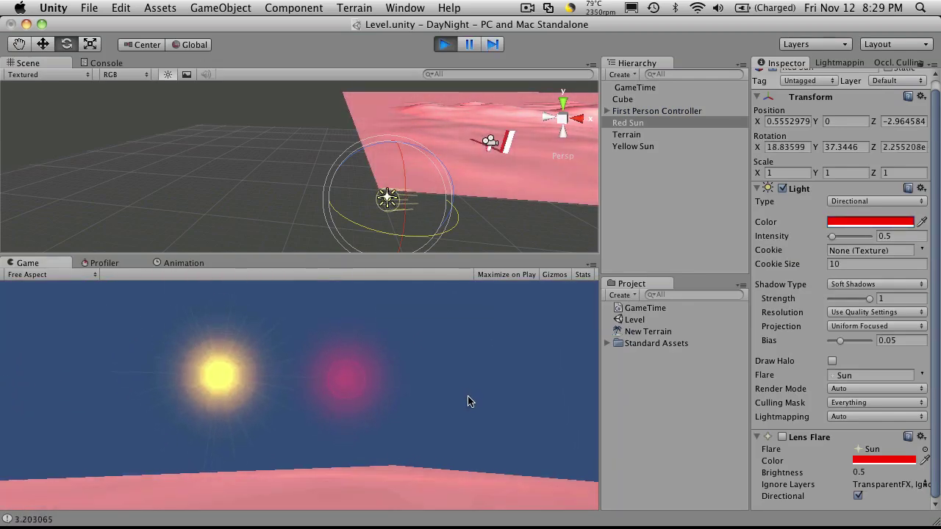
{"action": "key", "text": "super+p"}
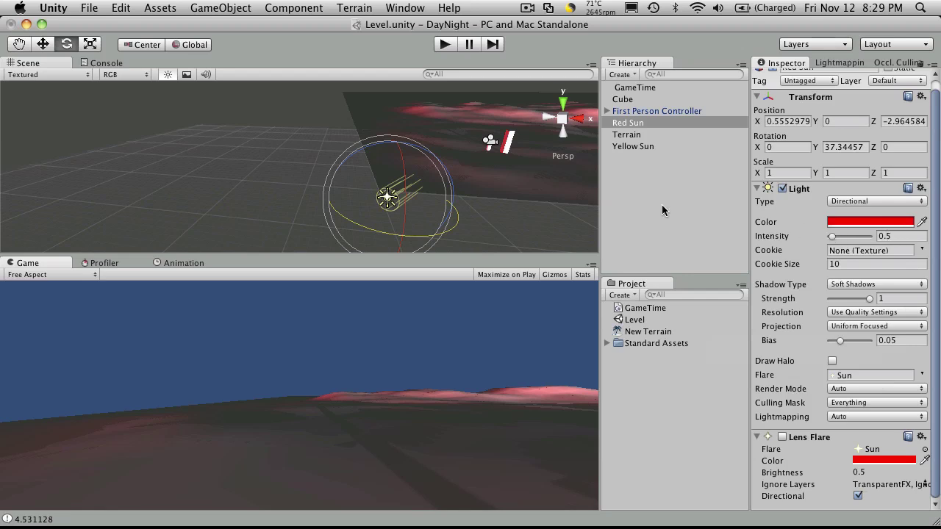
{"action": "left_click", "coordinate": [445, 43]}
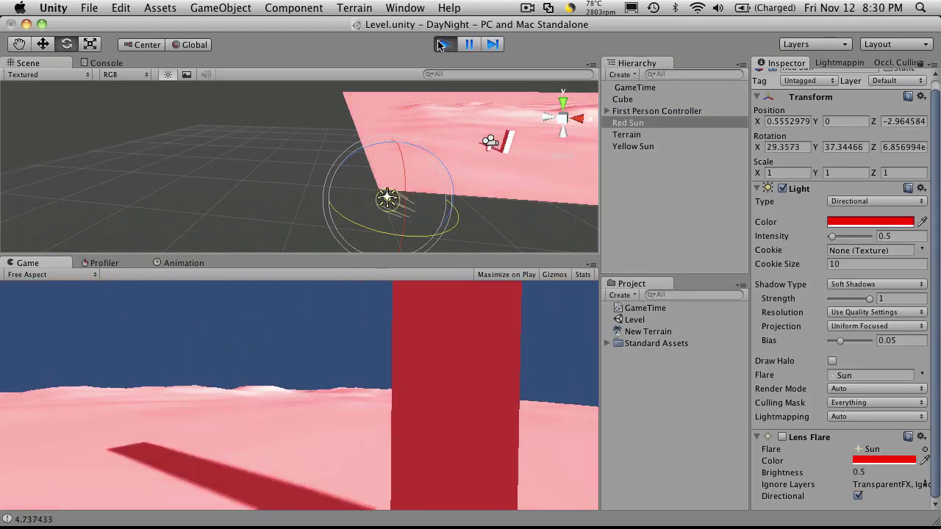
{"action": "key", "text": "super+p"}
Raise the Red Sun light's intensity to about 7.61 and play-test the level
{"action": "left_click_drag", "start_coordinate": [831, 241], "coordinate": [868, 250]}
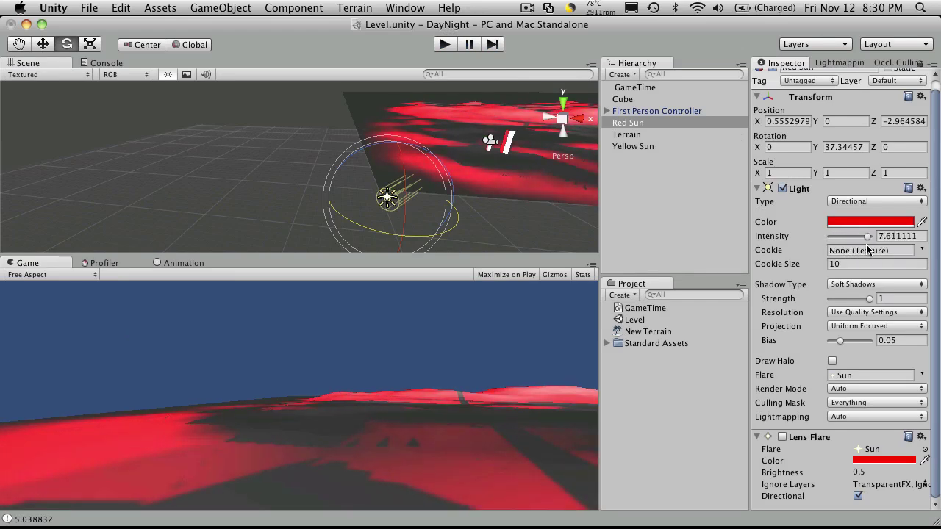
{"action": "left_click", "coordinate": [443, 45]}
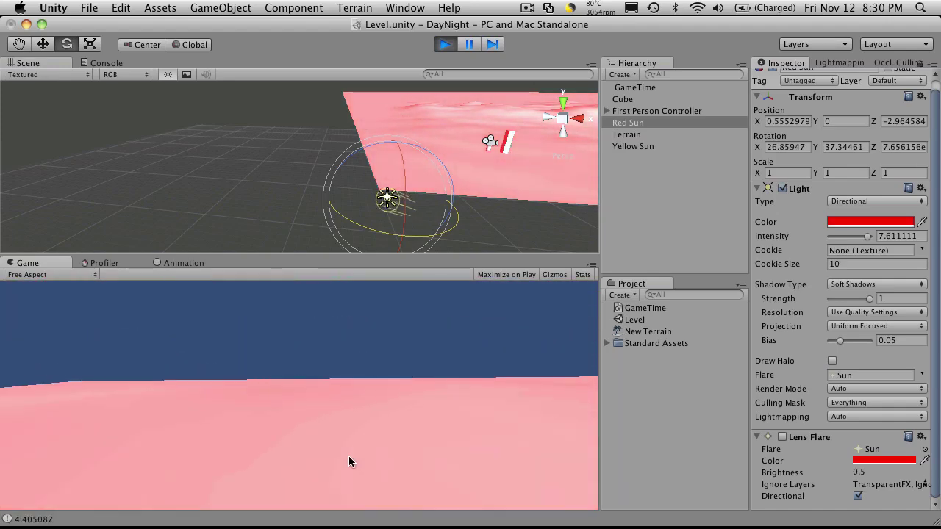
{"action": "left_click", "coordinate": [444, 45]}
Reset the Red Sun light's color to white and its flare to None
{"action": "left_click", "coordinate": [871, 221]}
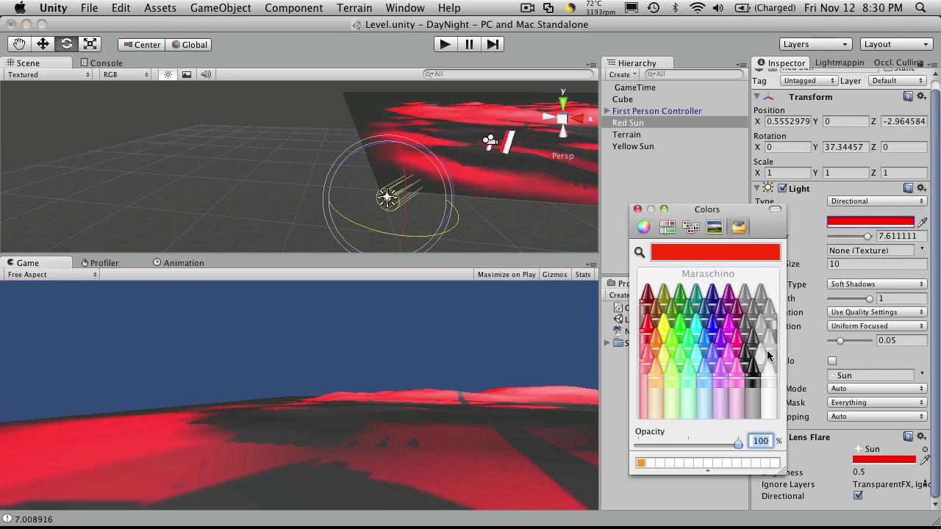
{"action": "left_click", "coordinate": [770, 383]}
{"action": "left_click", "coordinate": [638, 211]}
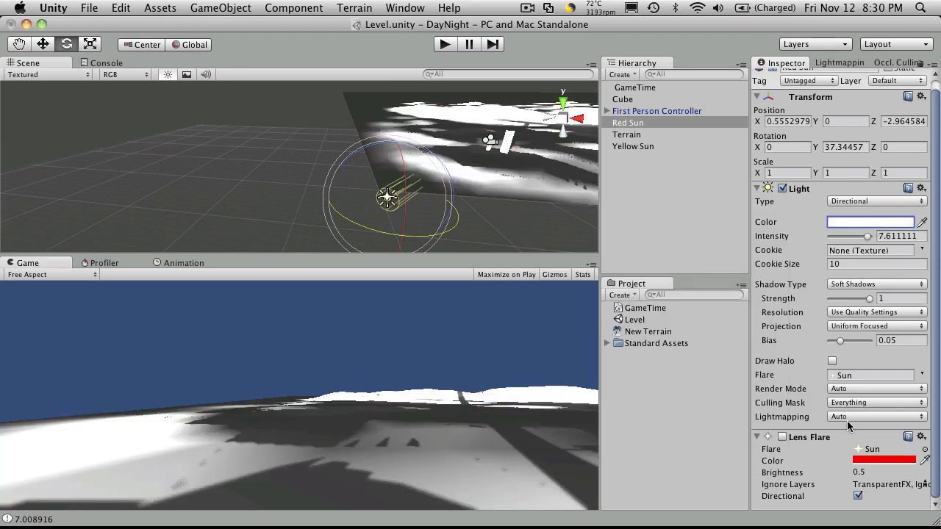
{"action": "left_click", "coordinate": [923, 377]}
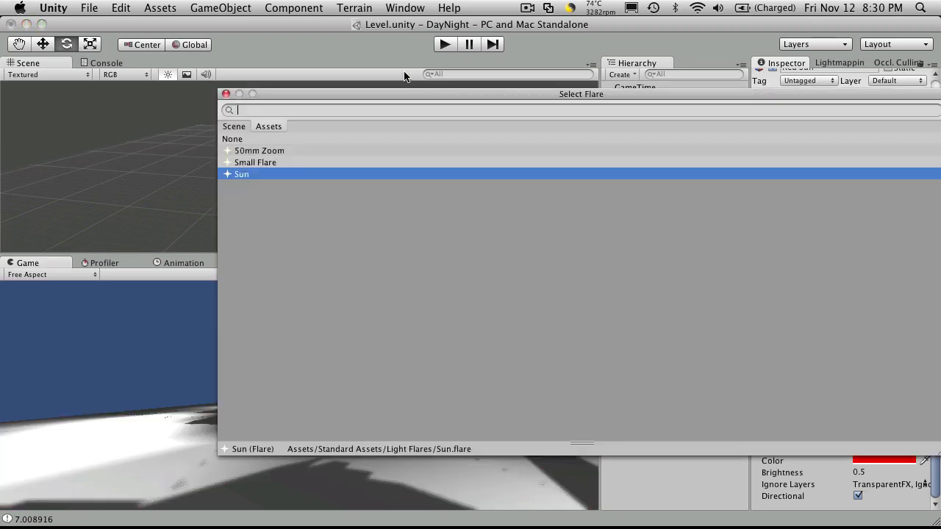
{"action": "double_click", "coordinate": [285, 139]}
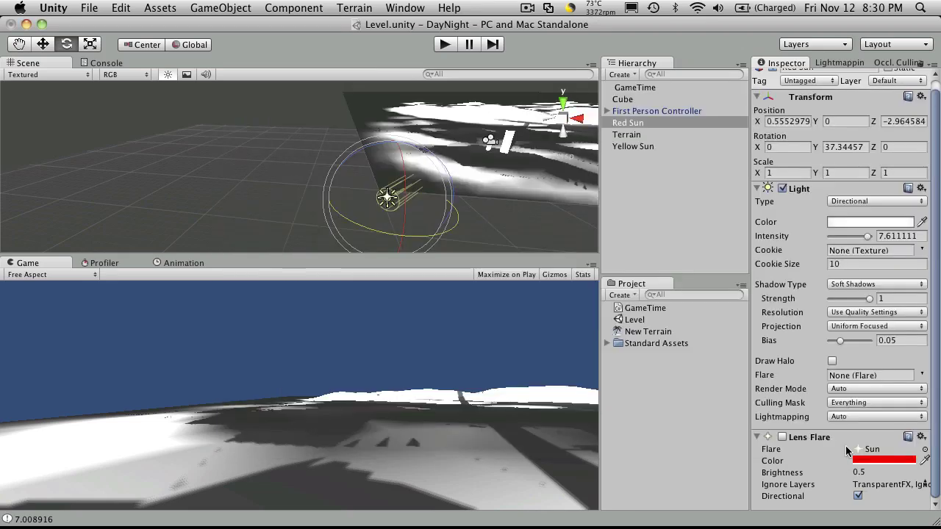
Re-enable the Red Sun's Lens Flare component, set the light intensity to 0.5, and play-test the level
{"action": "left_click", "coordinate": [782, 438]}
{"action": "left_click", "coordinate": [905, 236]}
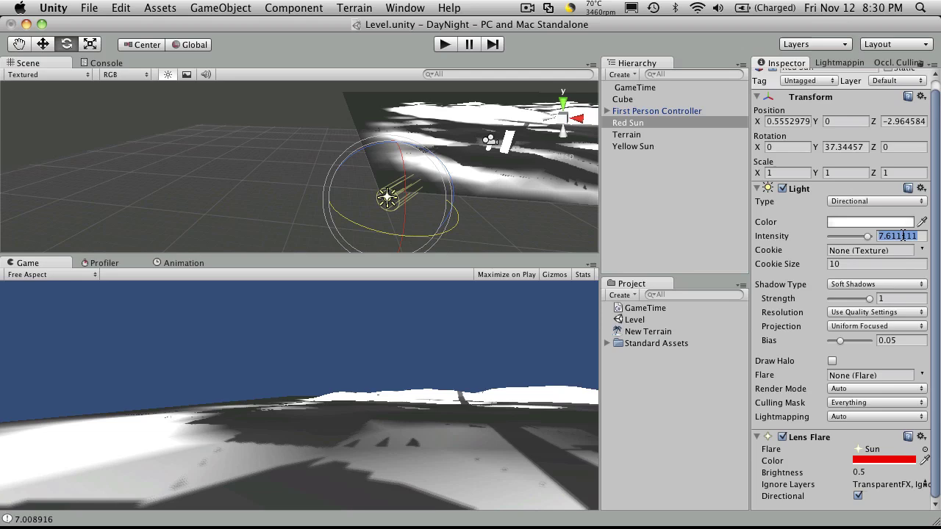
{"action": "type", "text": ".5"}
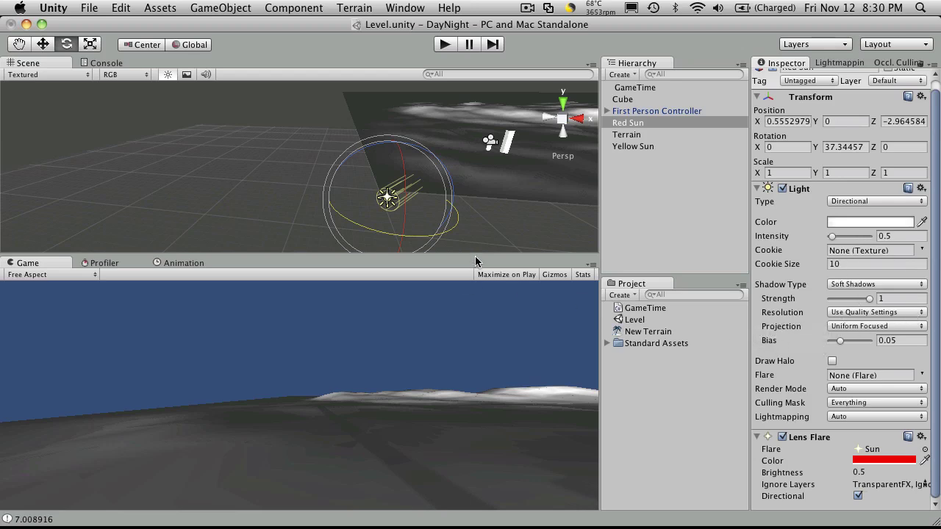
{"action": "left_click", "coordinate": [445, 45]}
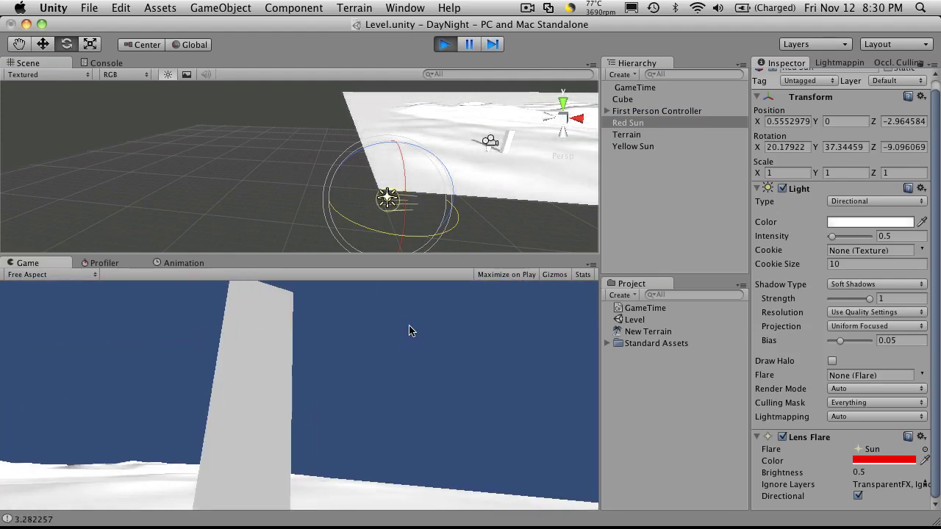
{"action": "key", "text": "super+p"}
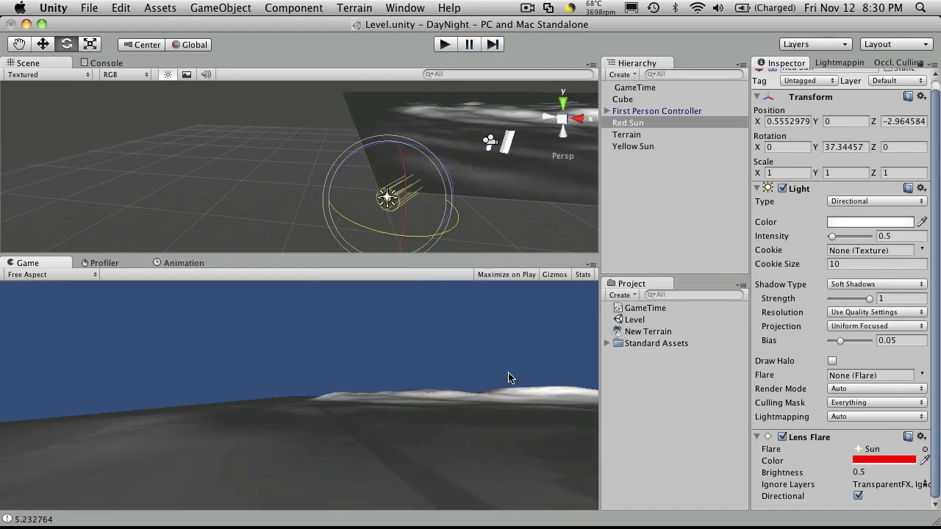
Create an empty game object and add a Lens Flare rendering component to it
{"action": "left_click", "coordinate": [687, 173]}
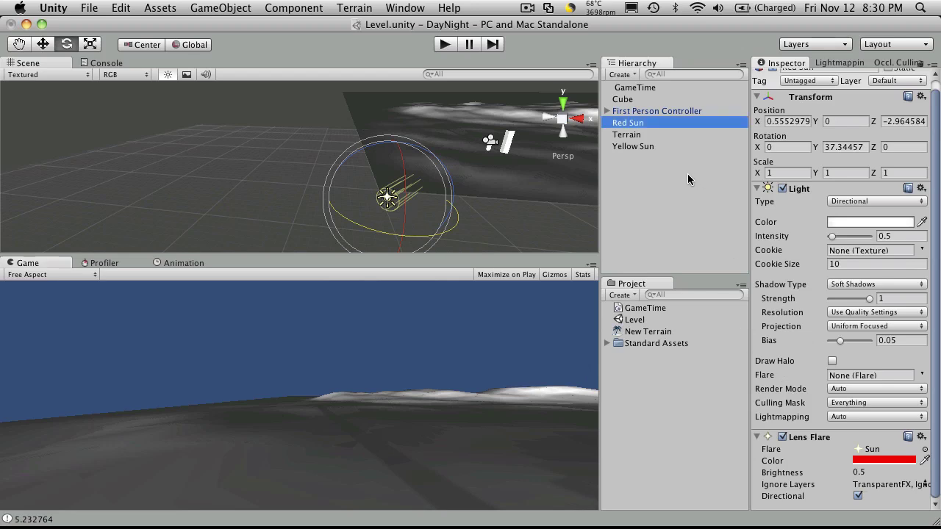
{"action": "left_click", "coordinate": [218, 5]}
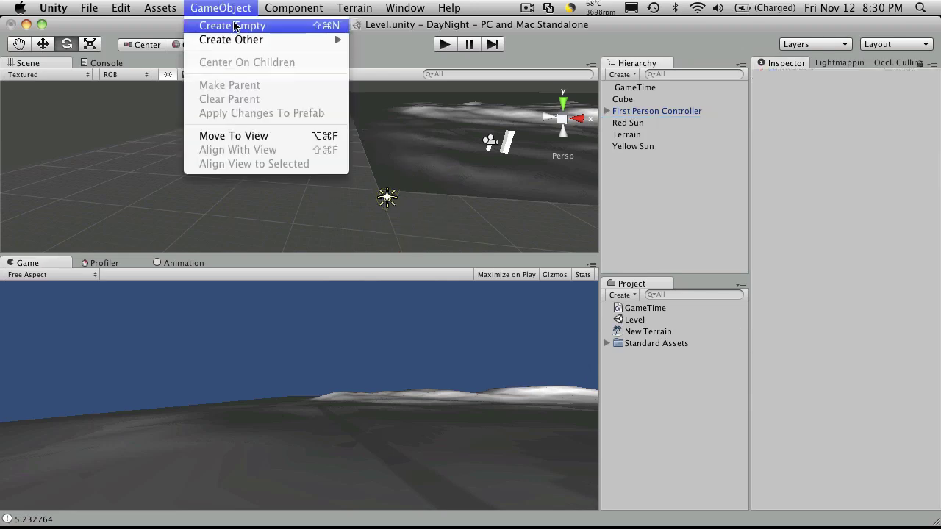
{"action": "left_click", "coordinate": [234, 26]}
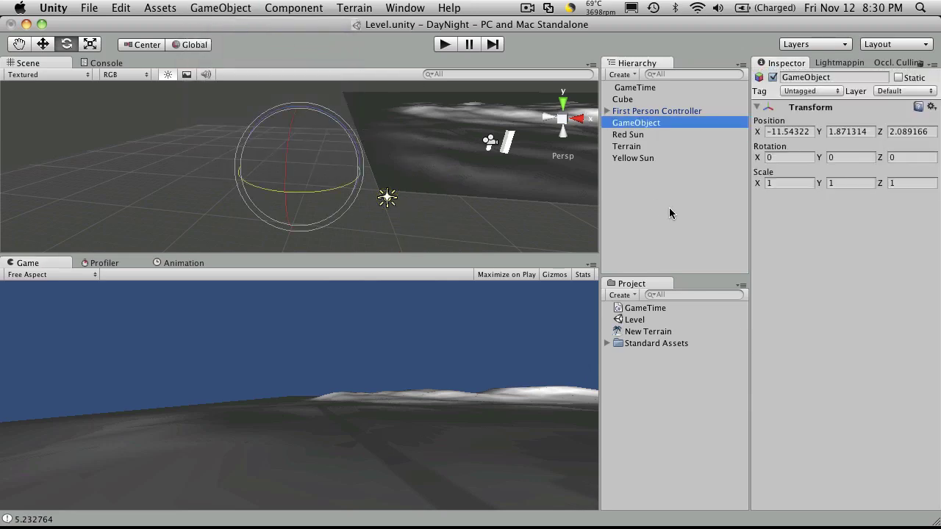
{"action": "left_click", "coordinate": [298, 5]}
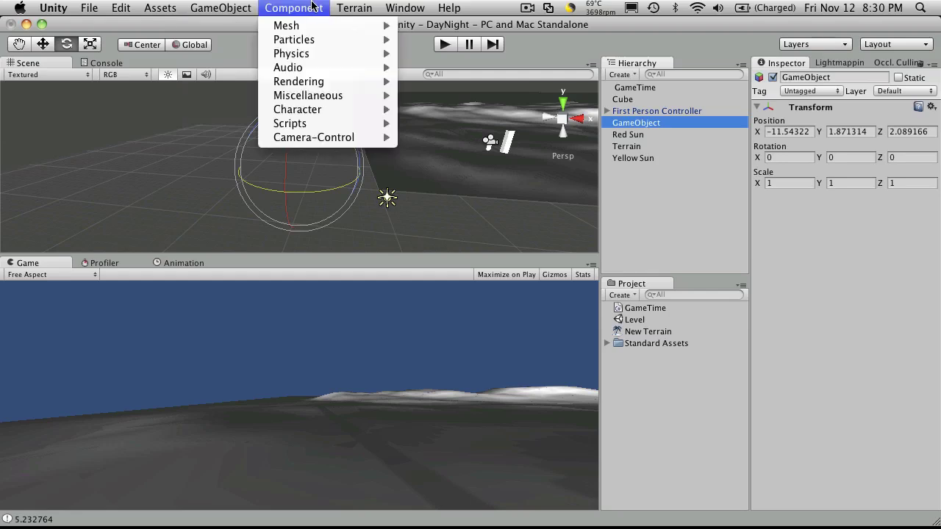
{"action": "mouse_move", "coordinate": [331, 82]}
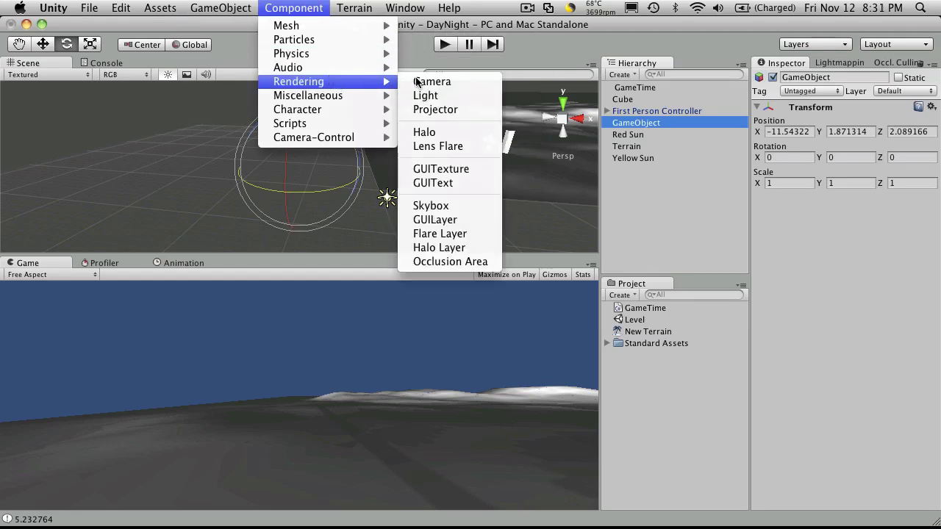
{"action": "left_click", "coordinate": [441, 146]}
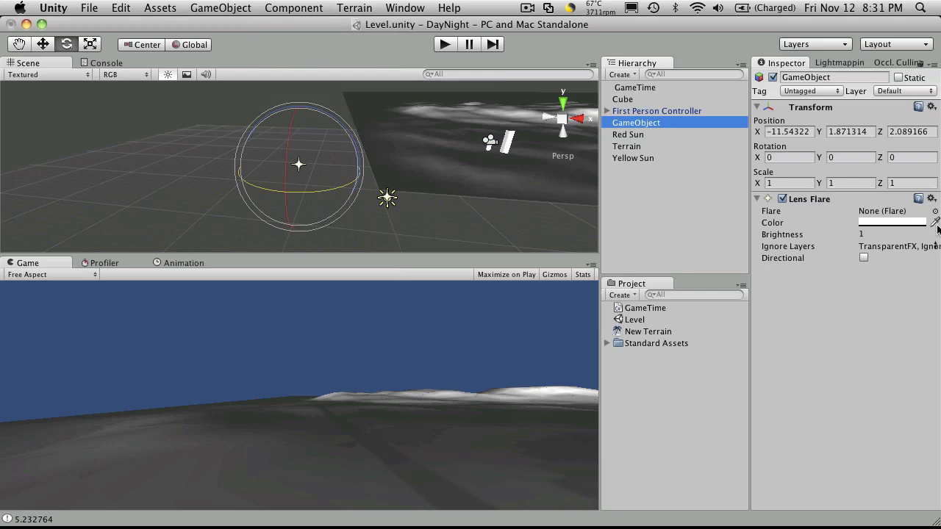
Set the new object's lens flare color to Lime and make the flare directional
{"action": "left_click", "coordinate": [922, 222]}
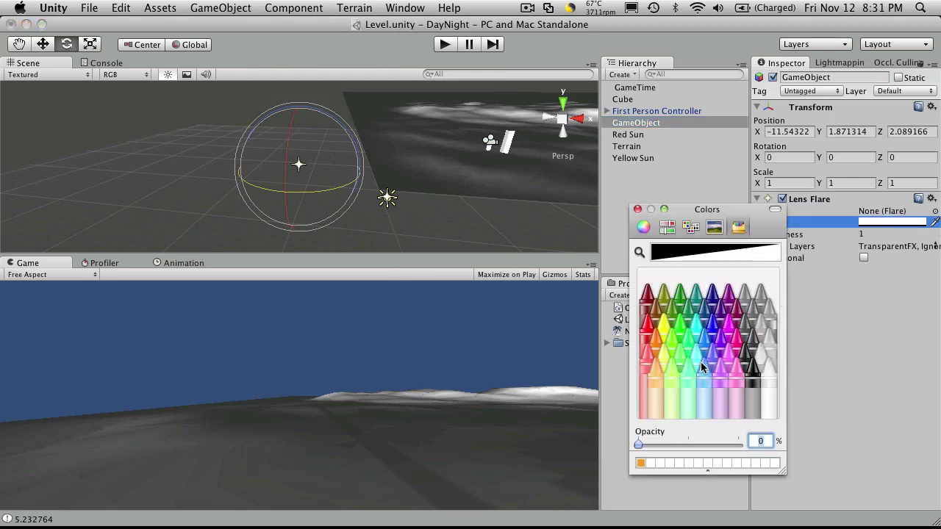
{"action": "left_click", "coordinate": [672, 336]}
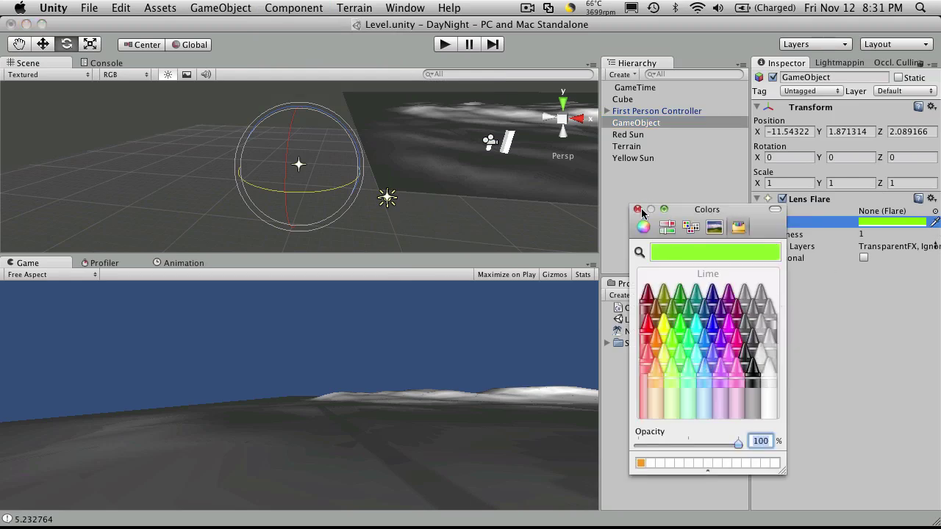
{"action": "left_click", "coordinate": [637, 209]}
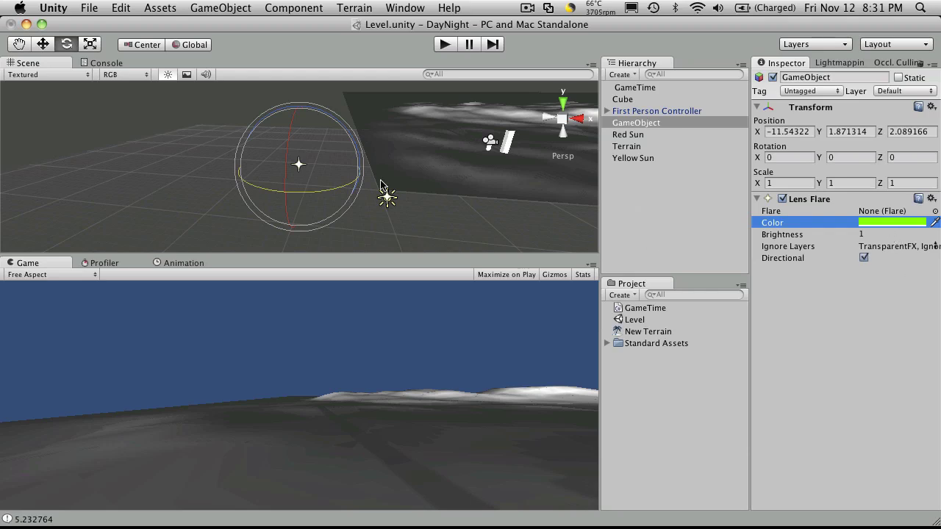
Move the new GameObject along X to about 20.84 and rotate it to about 309° on Y and 337° on Z
{"action": "left_click", "coordinate": [43, 44]}
{"action": "left_click_drag", "start_coordinate": [194, 164], "coordinate": [298, 214], "text": "alt"}
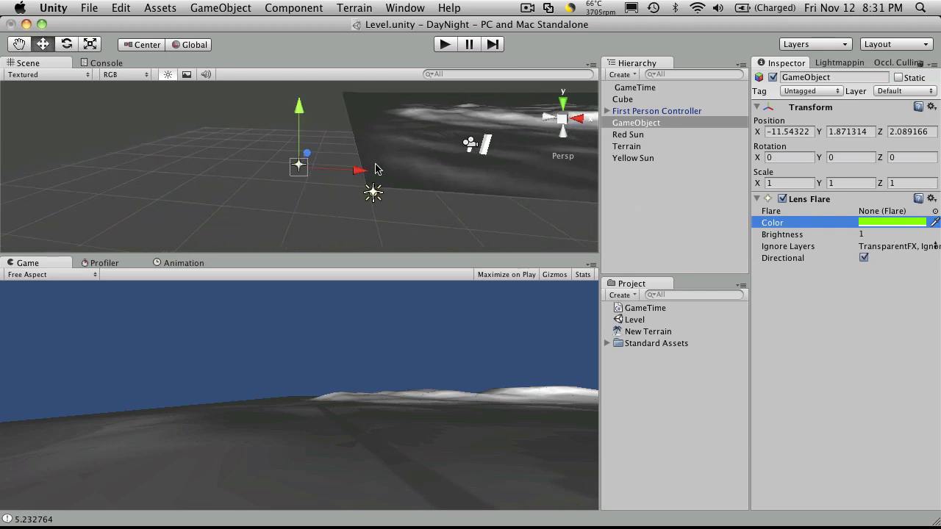
{"action": "left_click_drag", "start_coordinate": [375, 169], "coordinate": [534, 190]}
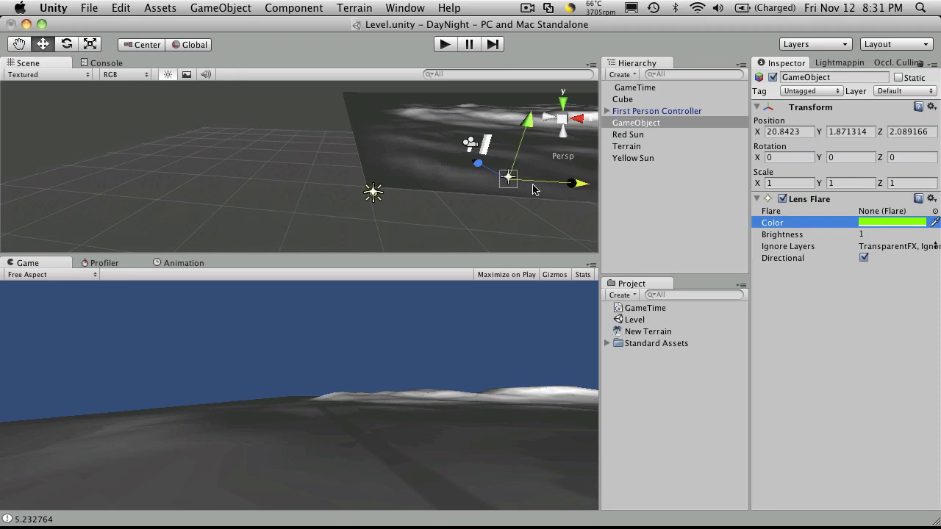
{"action": "left_click", "coordinate": [68, 45]}
{"action": "left_click_drag", "start_coordinate": [491, 198], "coordinate": [470, 94]}
Play-test the level to check the new flare, and select the GameTime object to view its sun list
{"action": "left_click", "coordinate": [445, 44]}
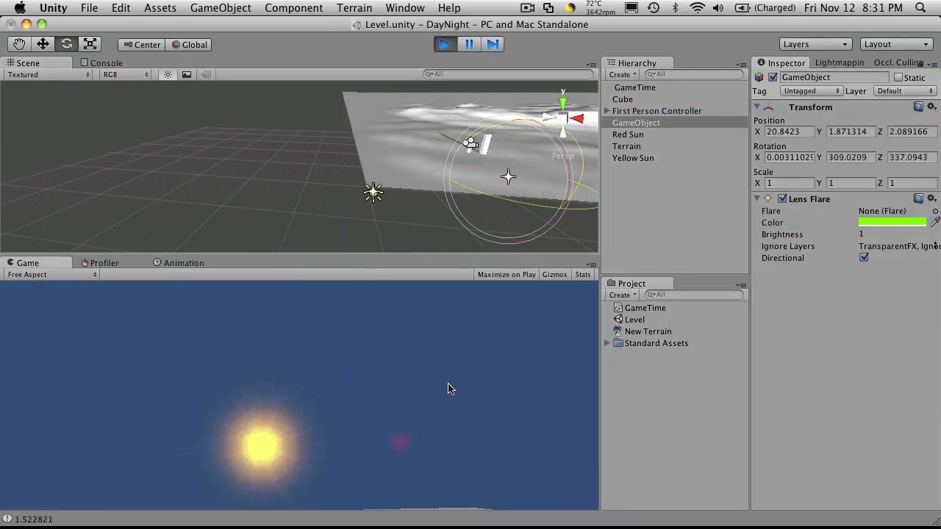
{"action": "left_click", "coordinate": [445, 45]}
{"action": "left_click", "coordinate": [653, 89]}
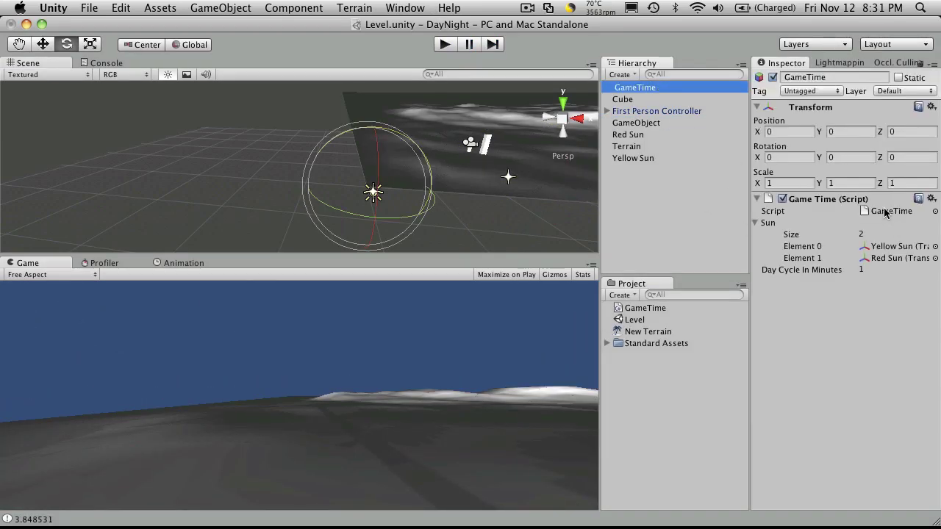
Expand GameTime's Sun list to 3 elements with GameObject as Element 2, and play-test the level
{"action": "left_click", "coordinate": [870, 234]}
{"action": "key", "text": "Return"}
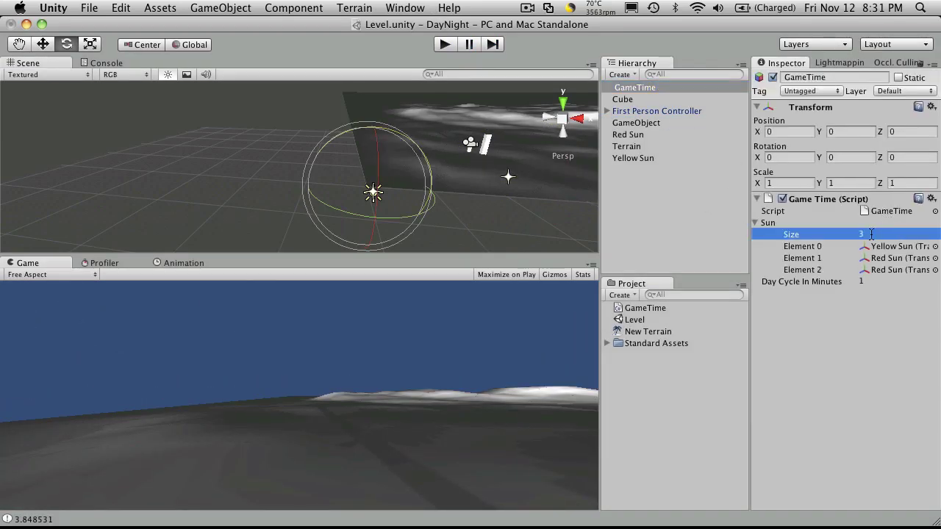
{"action": "left_click_drag", "start_coordinate": [637, 123], "coordinate": [896, 273]}
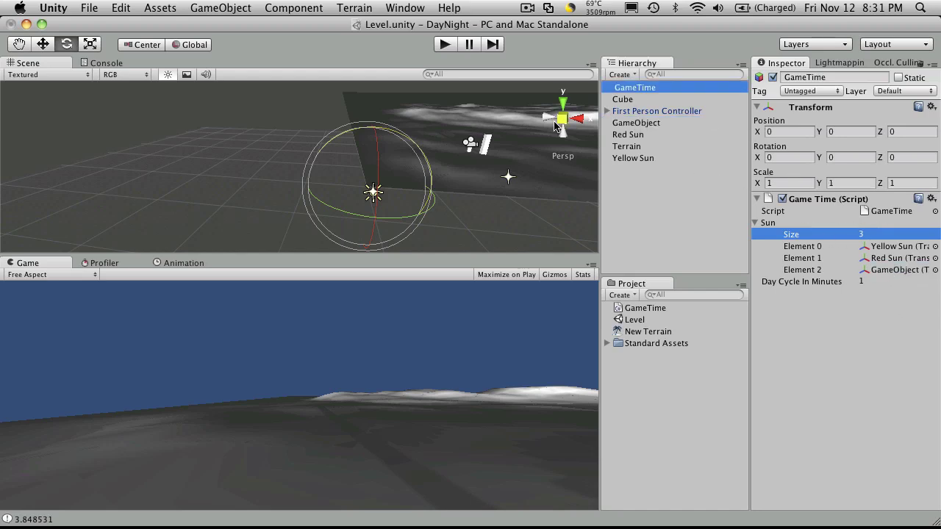
{"action": "left_click", "coordinate": [444, 44]}
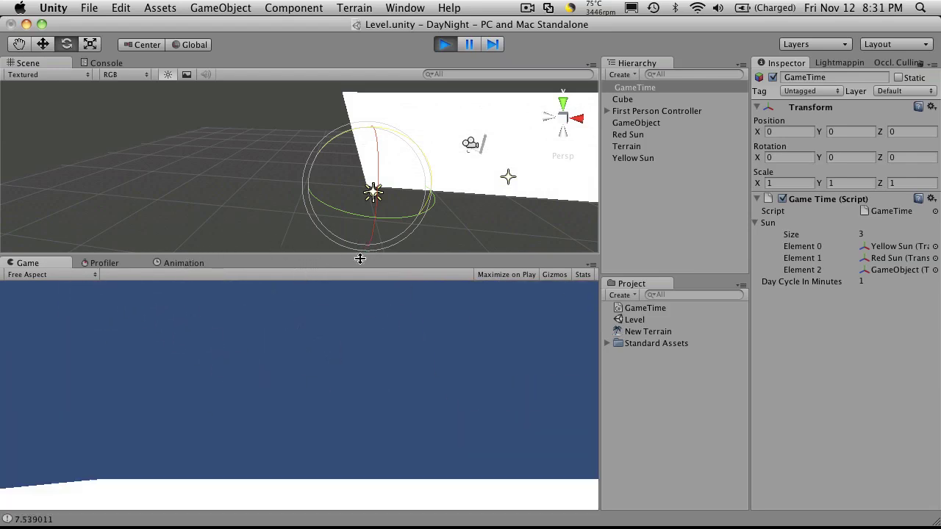
{"action": "left_click", "coordinate": [445, 44]}
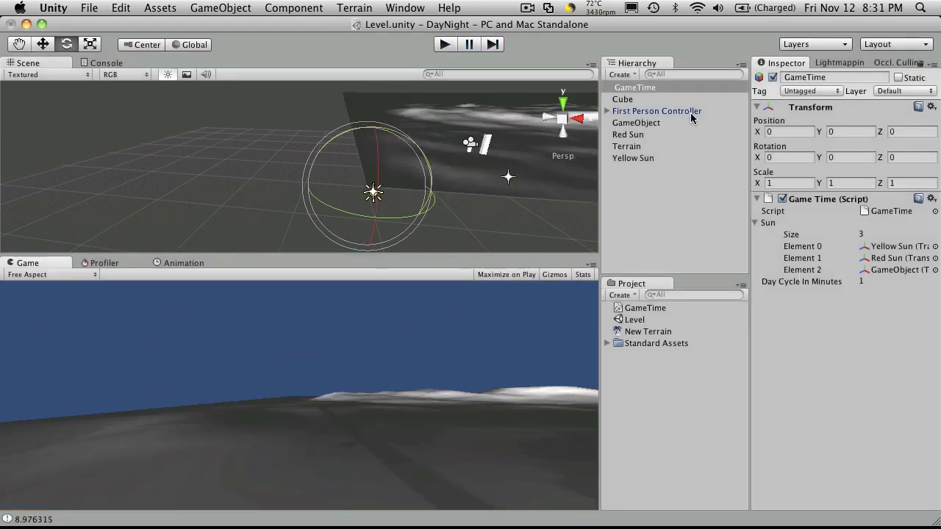
Assign the Sun flare to GameObject's Lens Flare component and play-test the level
{"action": "left_click", "coordinate": [657, 123]}
{"action": "key", "text": "w"}
{"action": "key", "text": "f"}
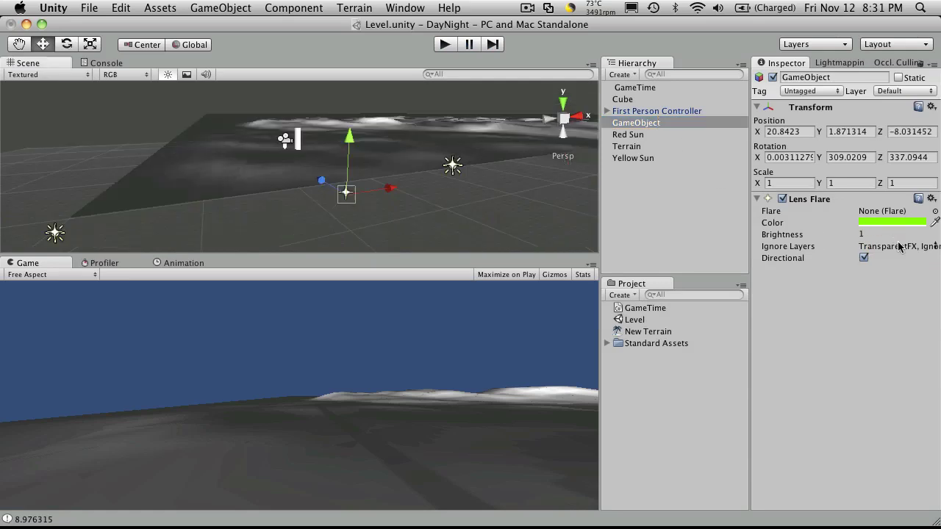
{"action": "left_click", "coordinate": [935, 212]}
{"action": "double_click", "coordinate": [258, 171]}
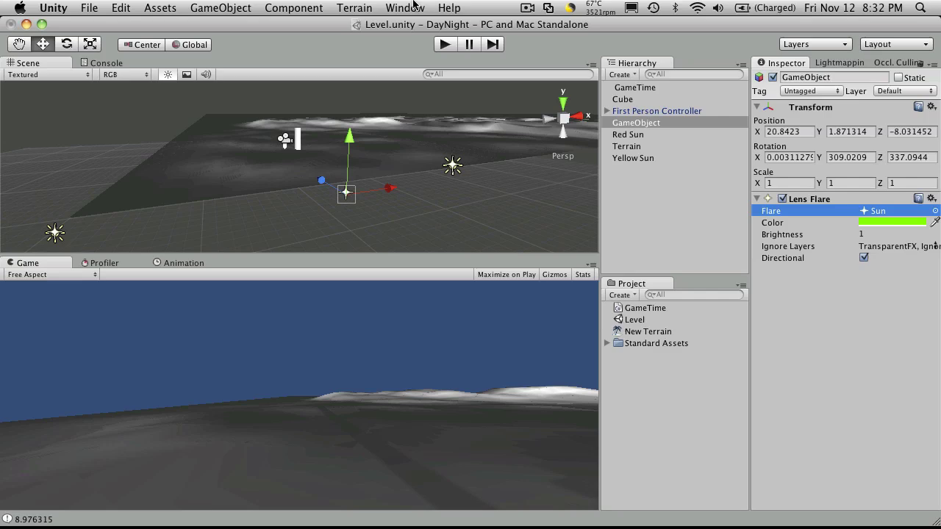
{"action": "left_click", "coordinate": [443, 45]}
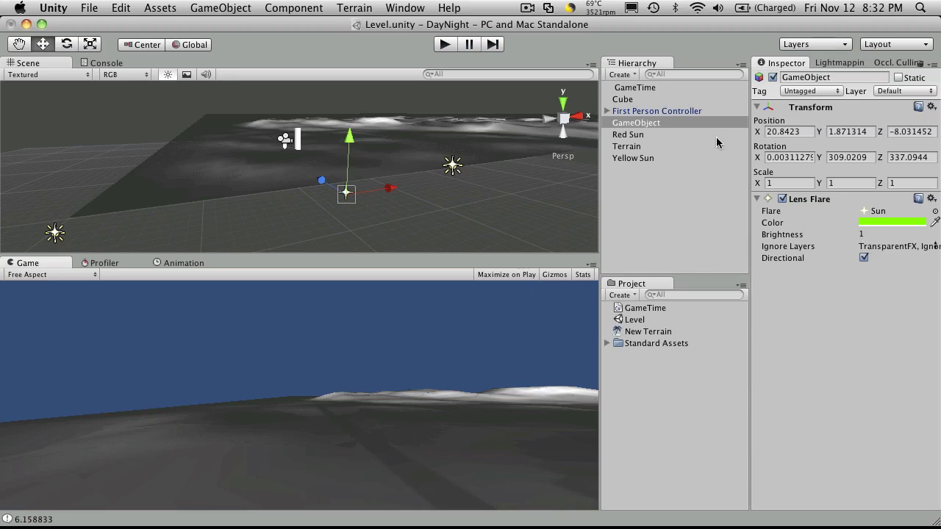
Delete the Red Sun light object and rename the lime lens flare GameObject as Red Sun
{"action": "left_click", "coordinate": [649, 139]}
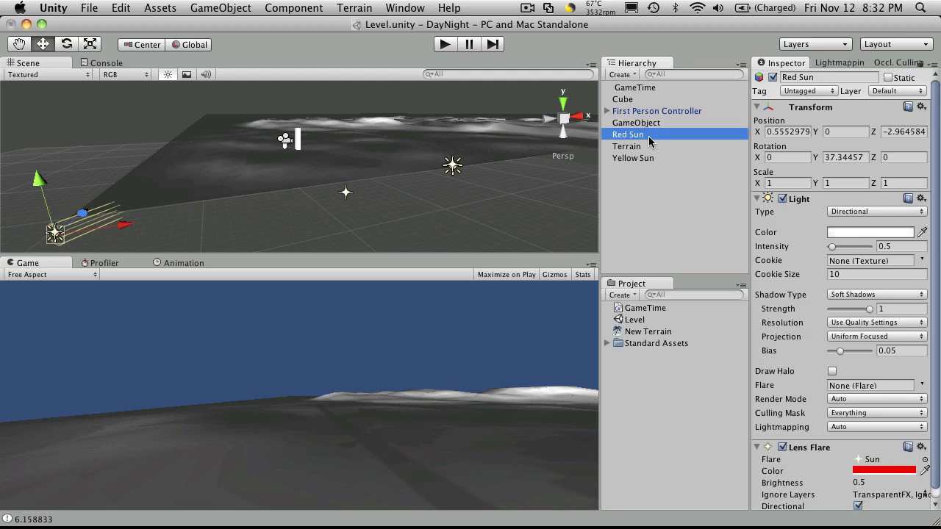
{"action": "key", "text": "super+BackSpace"}
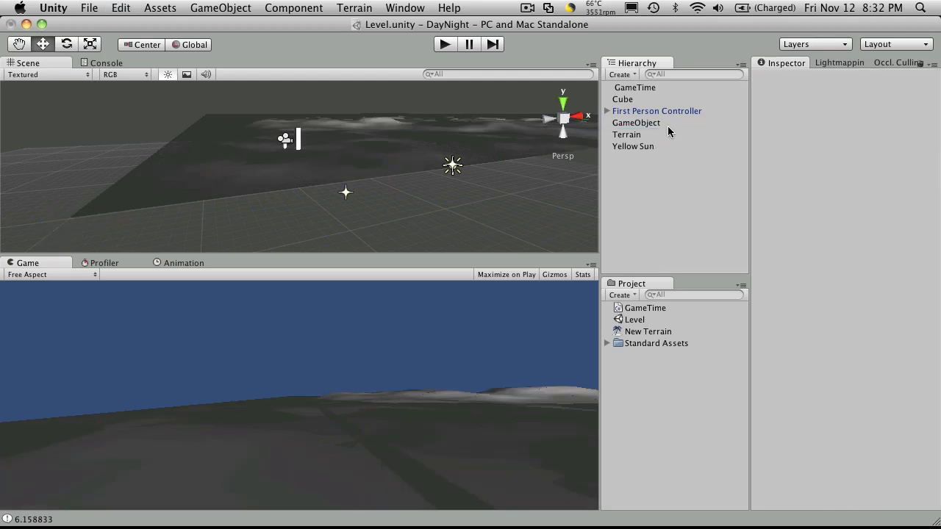
{"action": "left_click", "coordinate": [647, 123]}
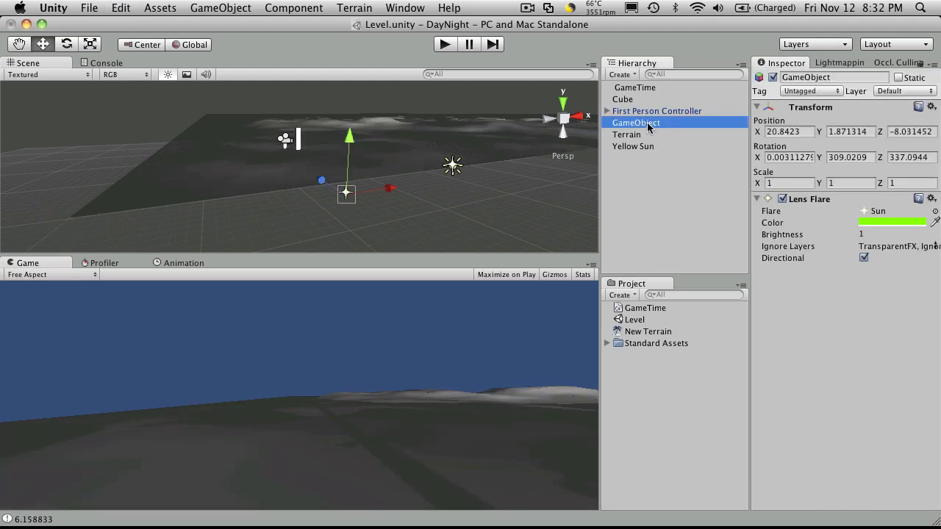
{"action": "left_click", "coordinate": [647, 125]}
{"action": "type", "text": "Red"}
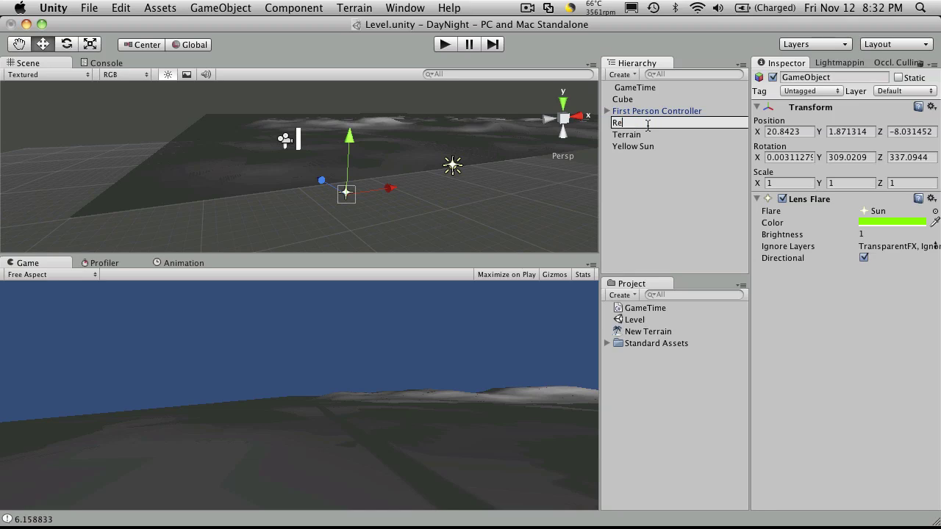
{"action": "key", "text": "Return"}
{"action": "left_click", "coordinate": [647, 125]}
{"action": "left_click", "coordinate": [648, 125]}
{"action": "type", "text": "Sub"}
{"action": "key", "text": "Return"}
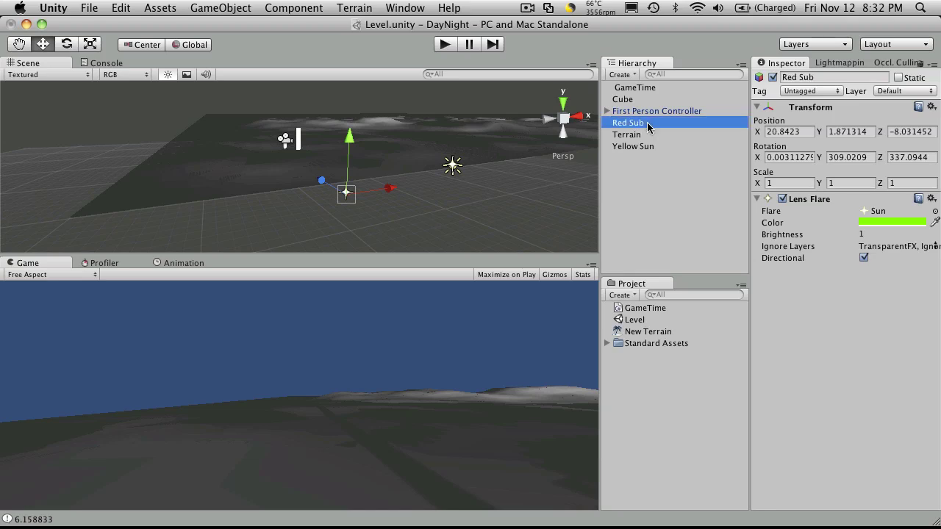
{"action": "left_click", "coordinate": [647, 123]}
{"action": "left_click", "coordinate": [646, 124]}
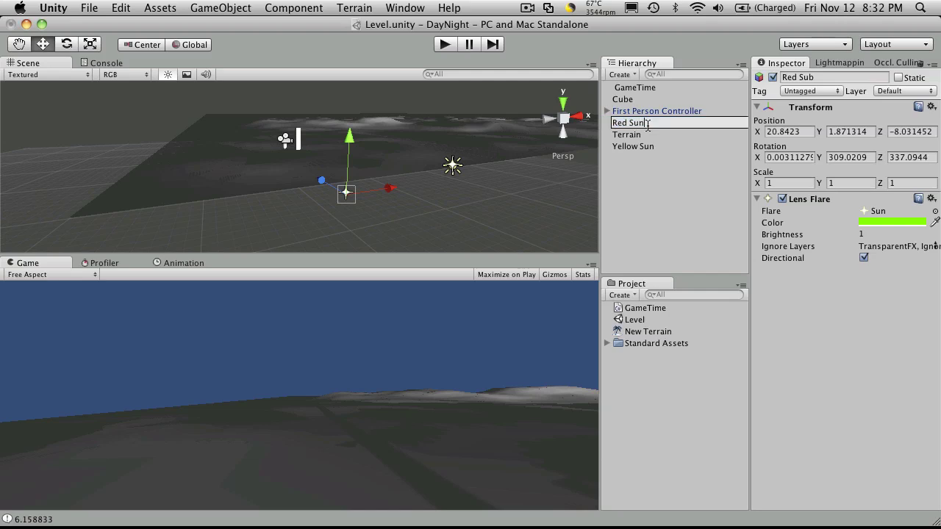
{"action": "key", "text": "Return"}
Set GameTime's Sun list size to 2 and assign the new Red Sun as Element 1
{"action": "left_click", "coordinate": [646, 89]}
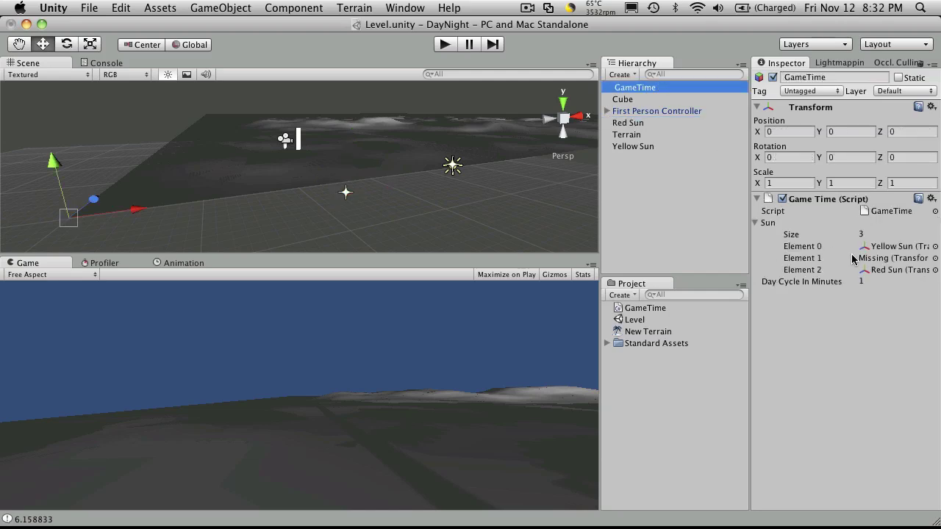
{"action": "left_click", "coordinate": [874, 234]}
{"action": "type", "text": "2"}
{"action": "key", "text": "Return"}
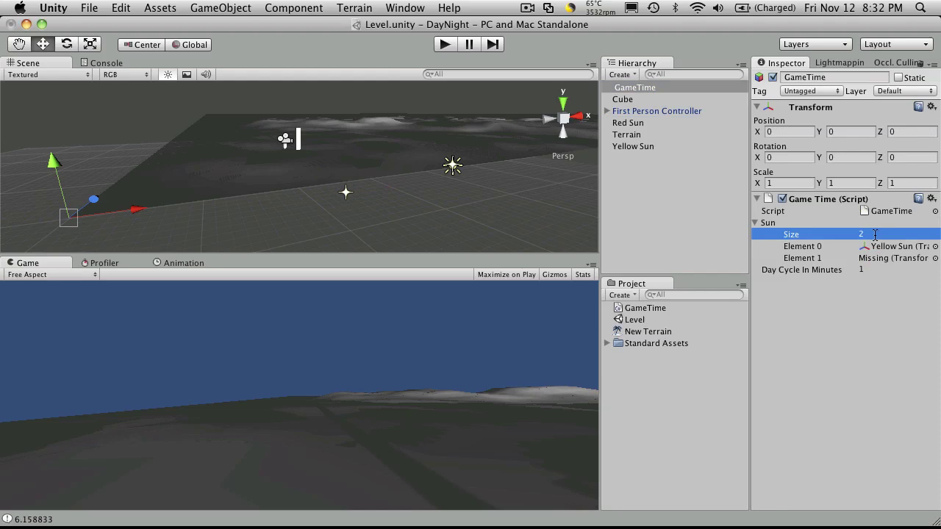
{"action": "left_click", "coordinate": [634, 126]}
{"action": "left_click_drag", "start_coordinate": [634, 126], "coordinate": [867, 257]}
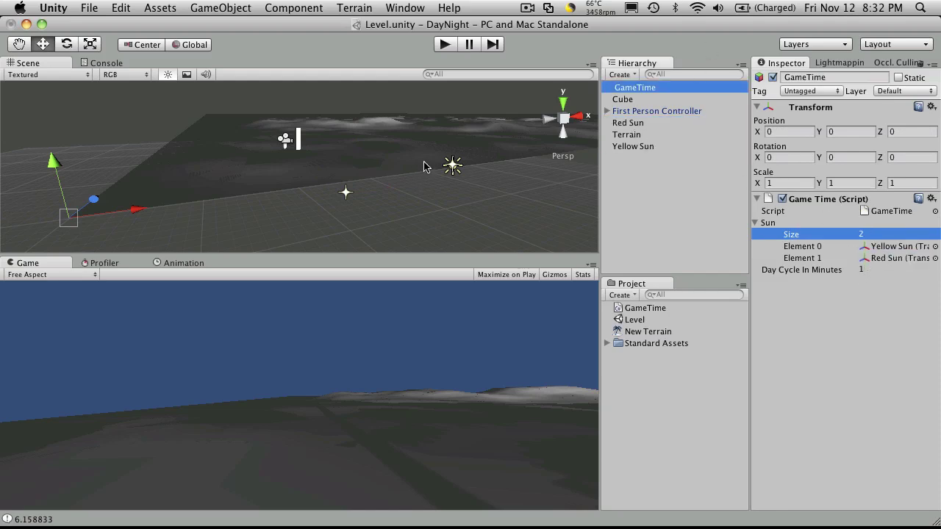
Rotate the Red Sun to about 341° on Y and play-test the level to check its flare
{"action": "left_click", "coordinate": [625, 123]}
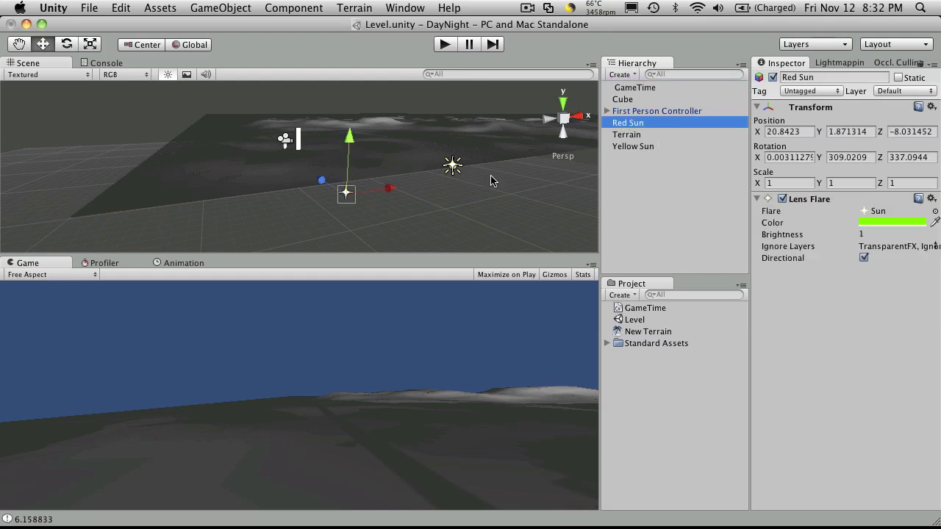
{"action": "key", "text": "f"}
{"action": "left_click", "coordinate": [70, 44]}
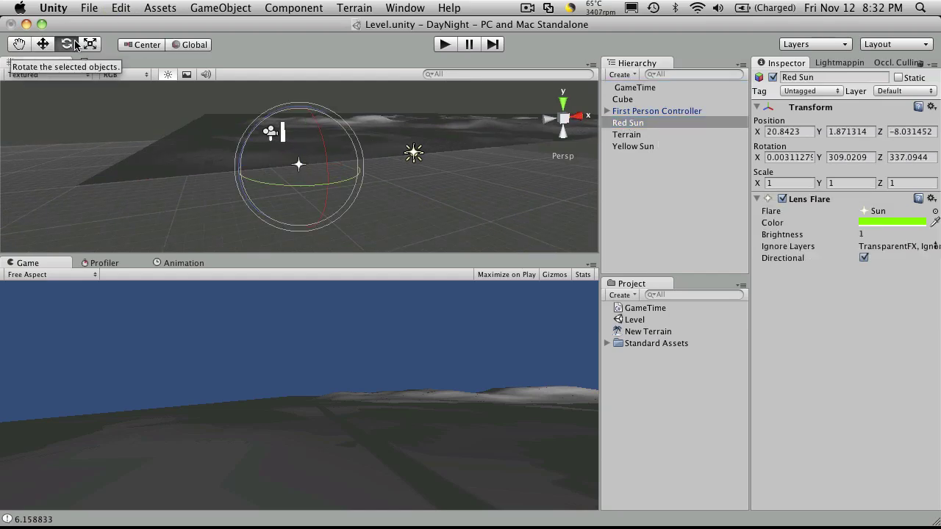
{"action": "left_click_drag", "start_coordinate": [414, 151], "coordinate": [220, 198], "text": "alt"}
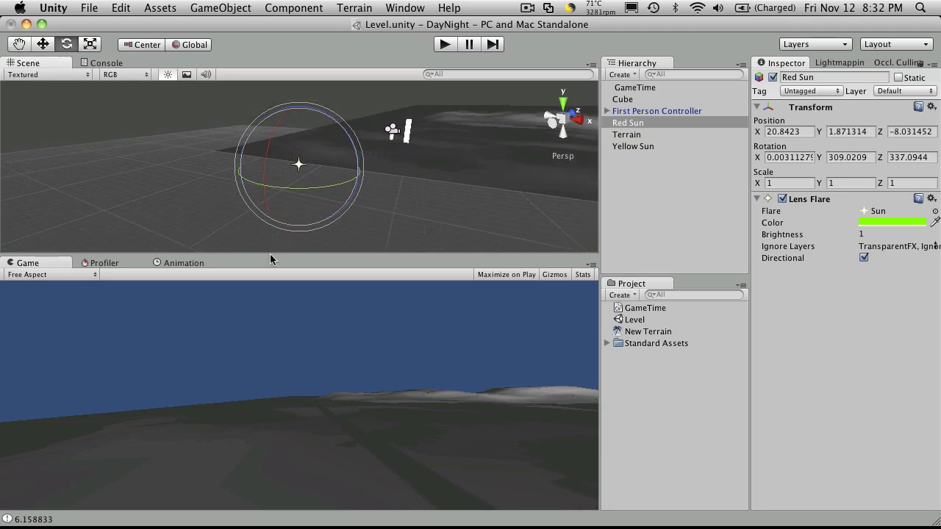
{"action": "left_click_drag", "start_coordinate": [283, 143], "coordinate": [291, 188], "text": "alt"}
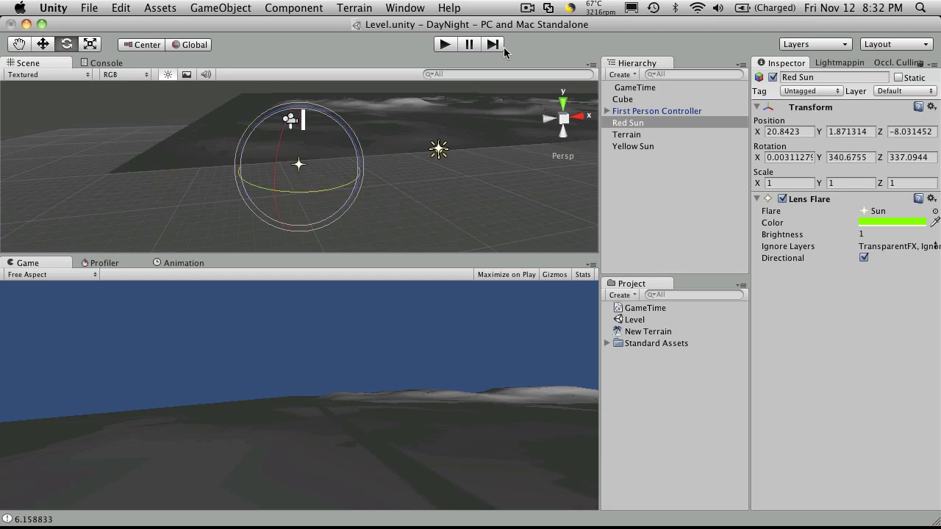
{"action": "left_click", "coordinate": [444, 44]}
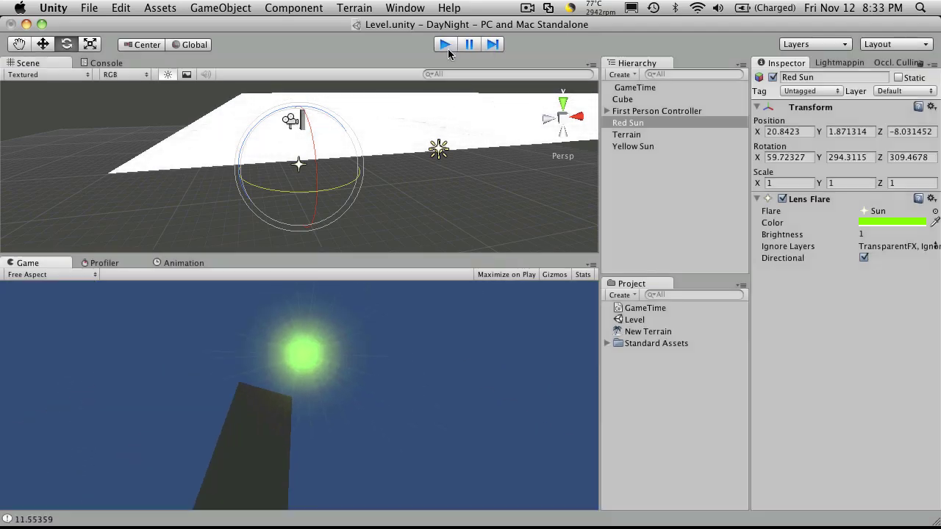
{"action": "left_click", "coordinate": [446, 45]}
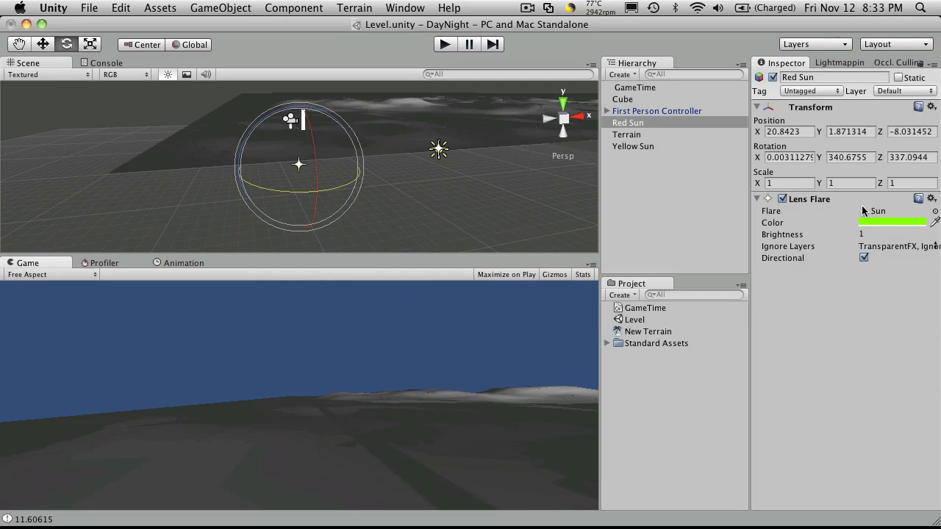
Set the Red Sun's lens flare color to Maraschino red and play-test the level
{"action": "left_click", "coordinate": [878, 221]}
{"action": "left_click", "coordinate": [647, 329]}
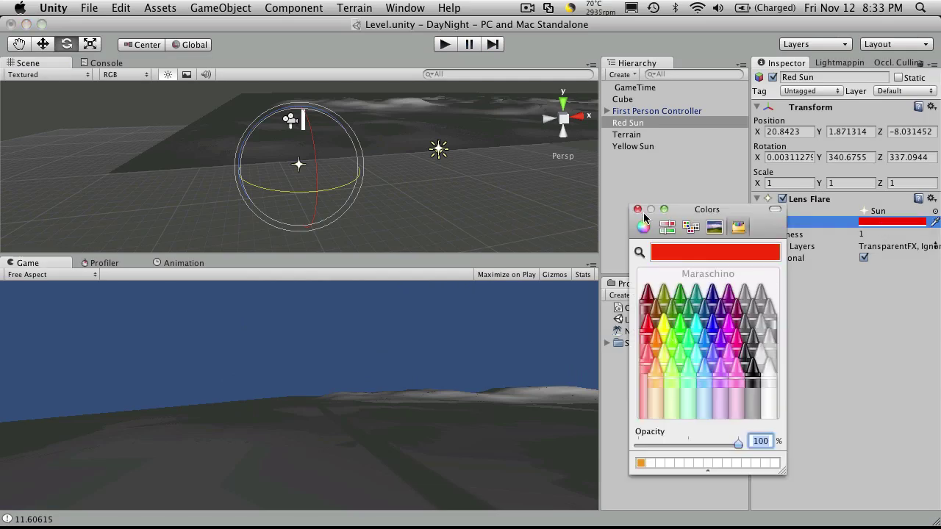
{"action": "left_click", "coordinate": [638, 210]}
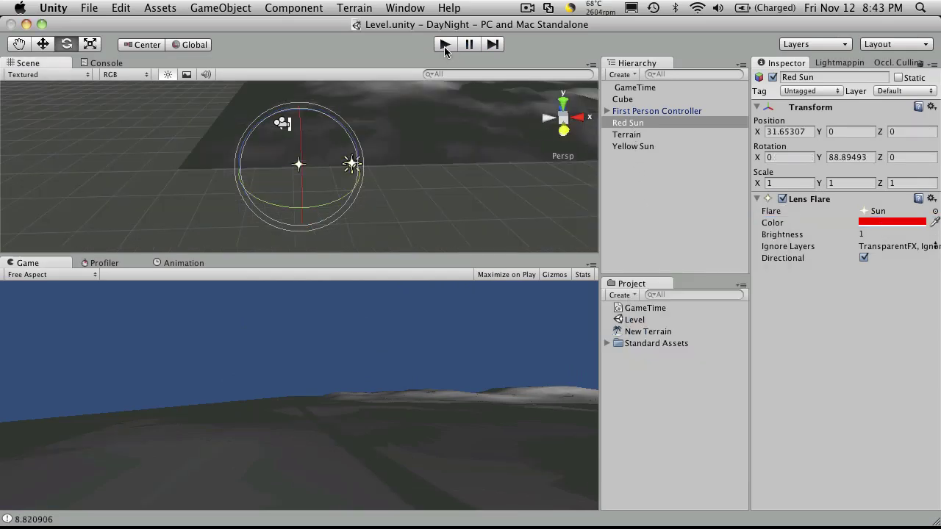
{"action": "left_click", "coordinate": [445, 44]}
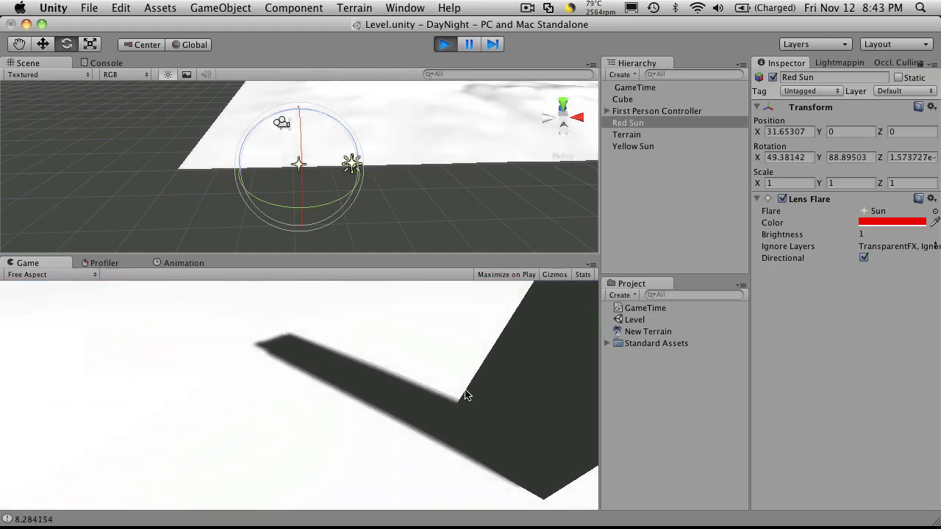
{"action": "left_click", "coordinate": [445, 45]}
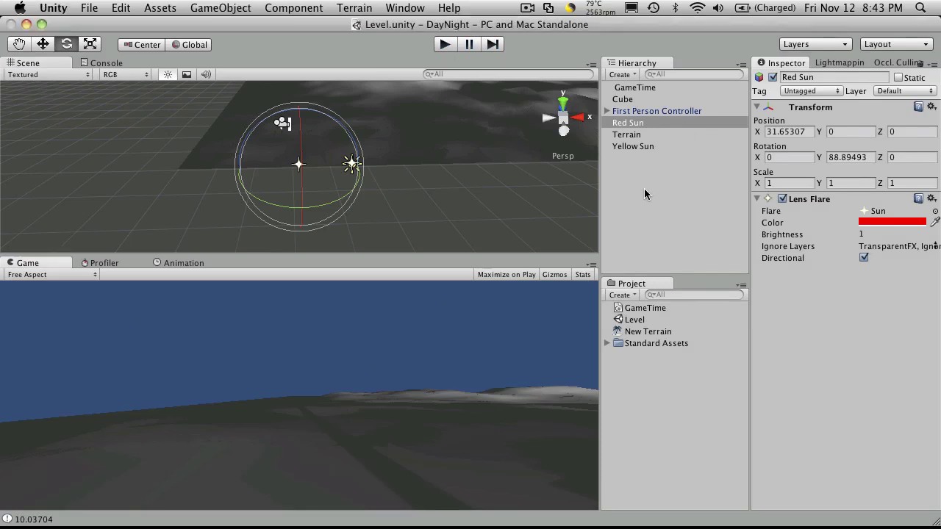
Play-test the level with Draw Halo enabled on the Yellow Sun's light, and disable the halo again
{"action": "left_click", "coordinate": [644, 188]}
{"action": "left_click", "coordinate": [645, 123]}
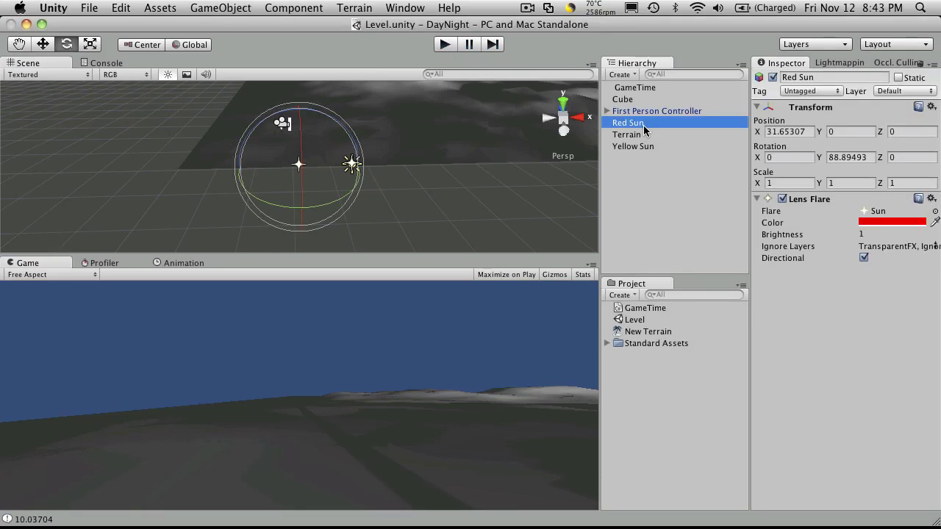
{"action": "left_click", "coordinate": [651, 146]}
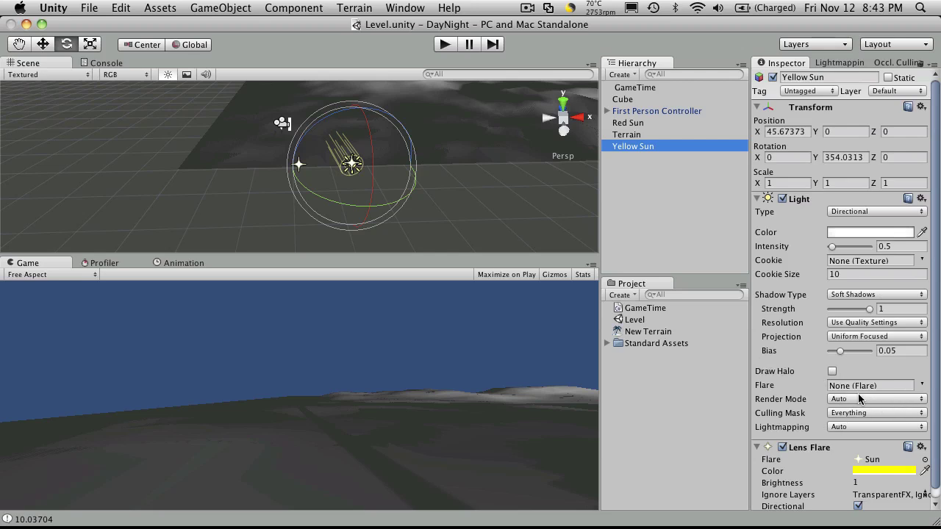
{"action": "left_click", "coordinate": [832, 372]}
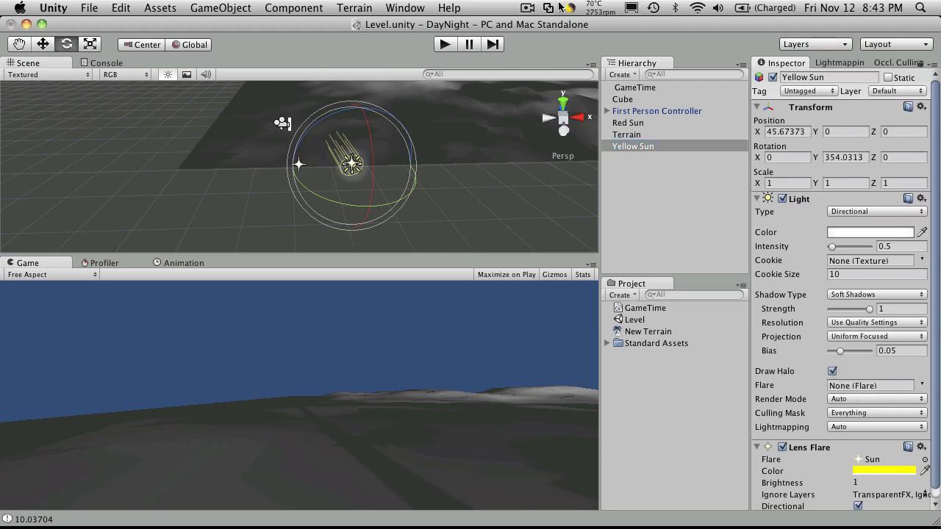
{"action": "left_click", "coordinate": [443, 45]}
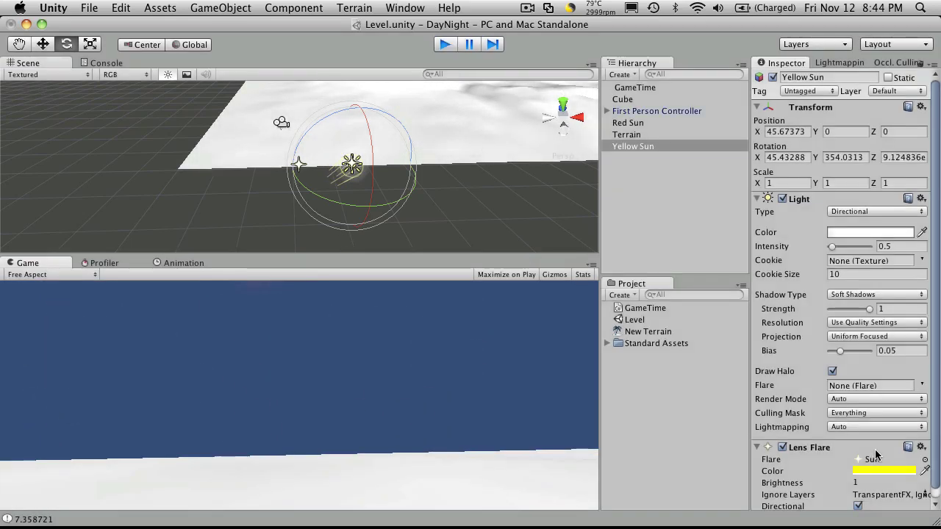
{"action": "left_click", "coordinate": [445, 44]}
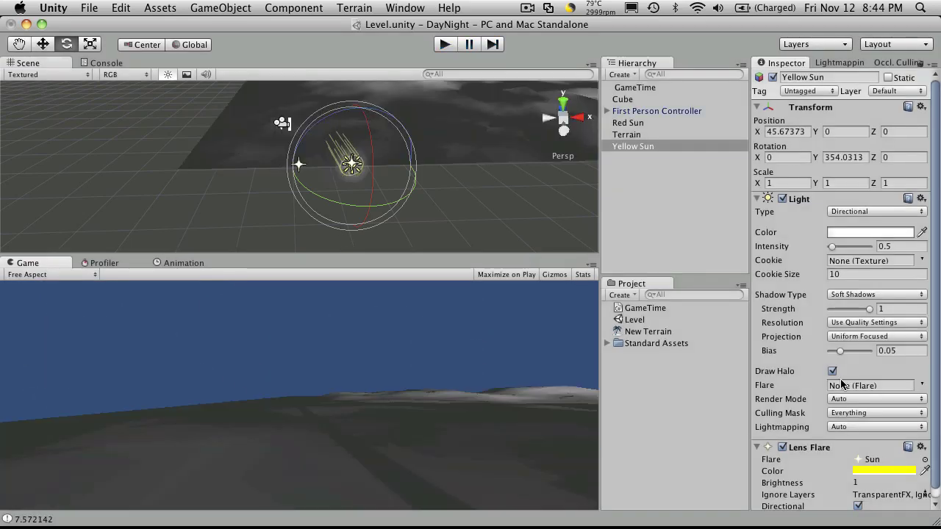
{"action": "left_click", "coordinate": [831, 371]}
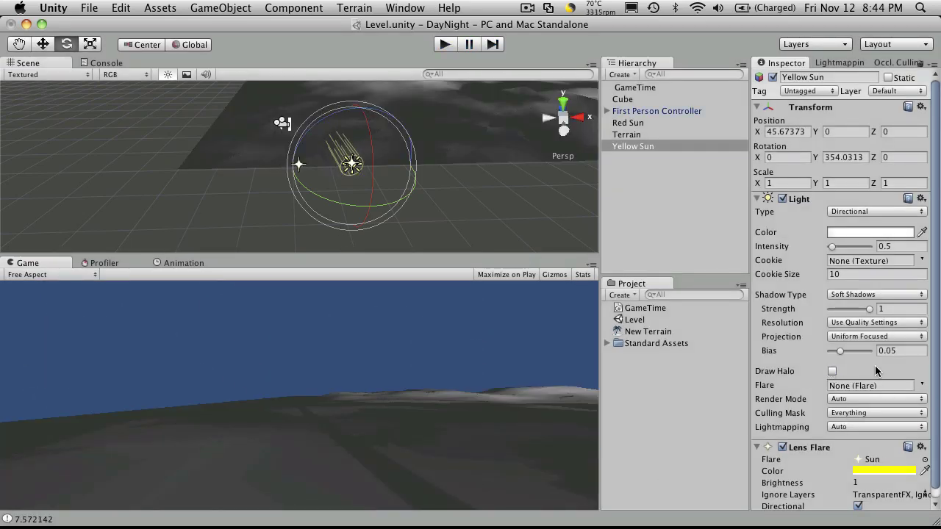
Examine the Yellow Sun's Light and Lens Flare component settings
{"action": "left_click", "coordinate": [702, 180]}
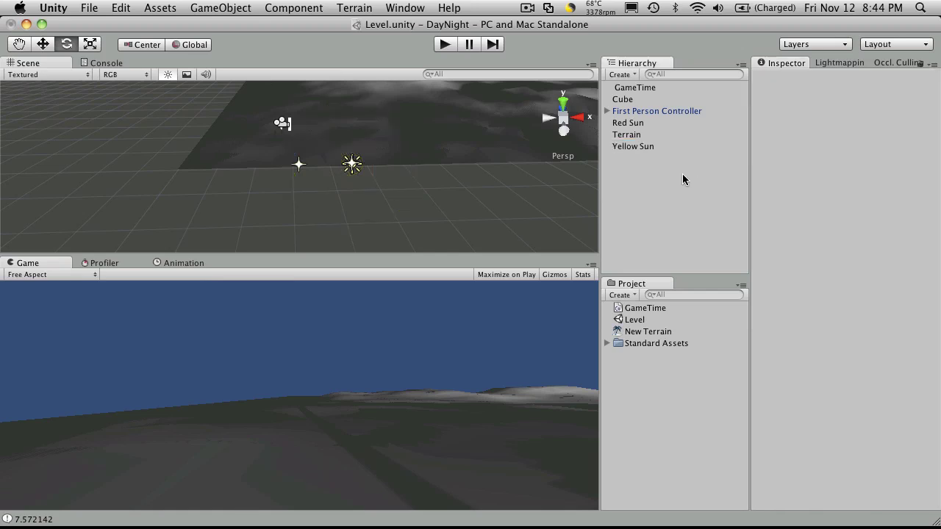
{"action": "left_click", "coordinate": [644, 146]}
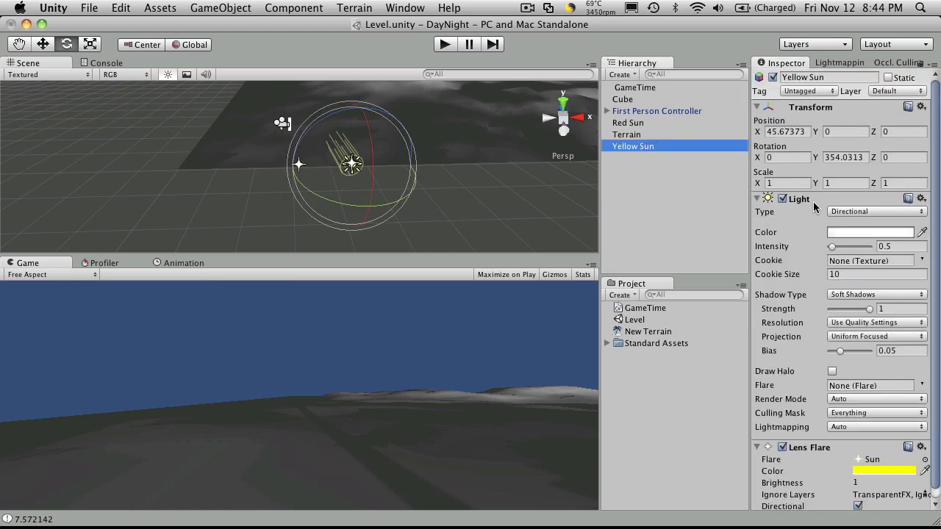
{"action": "scroll", "coordinate": [873, 469], "scroll_direction": "down", "scroll_amount": 1}
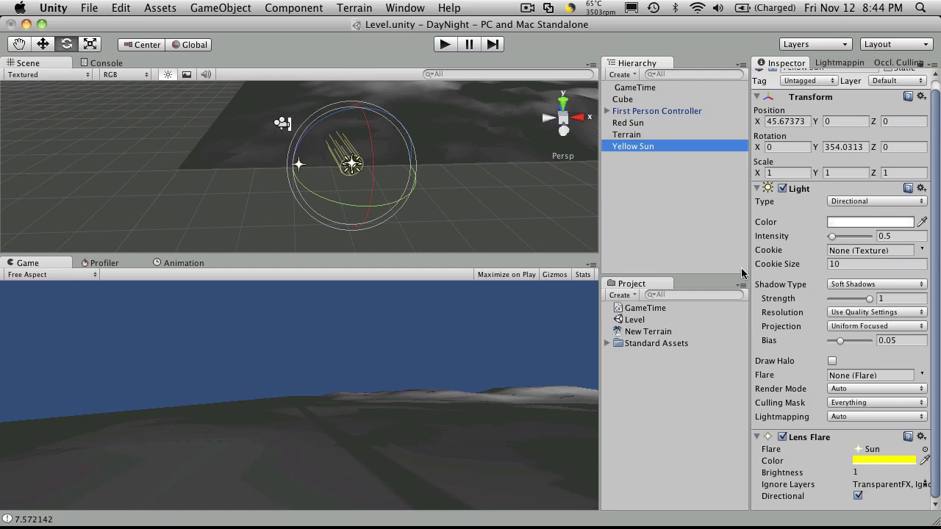
Review GameTime's Sun list and day-cycle setting, and the components on the Red Sun and Yellow Sun
{"action": "left_click", "coordinate": [622, 189]}
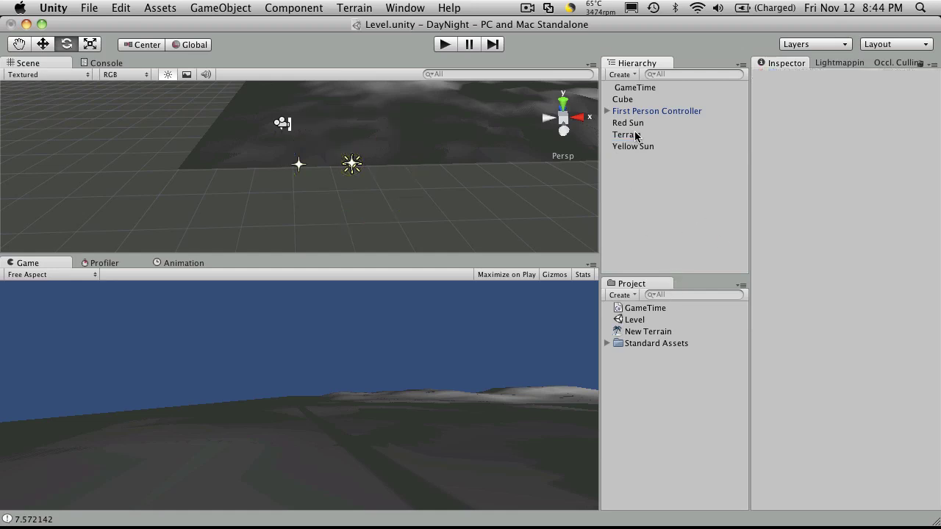
{"action": "left_click", "coordinate": [636, 89]}
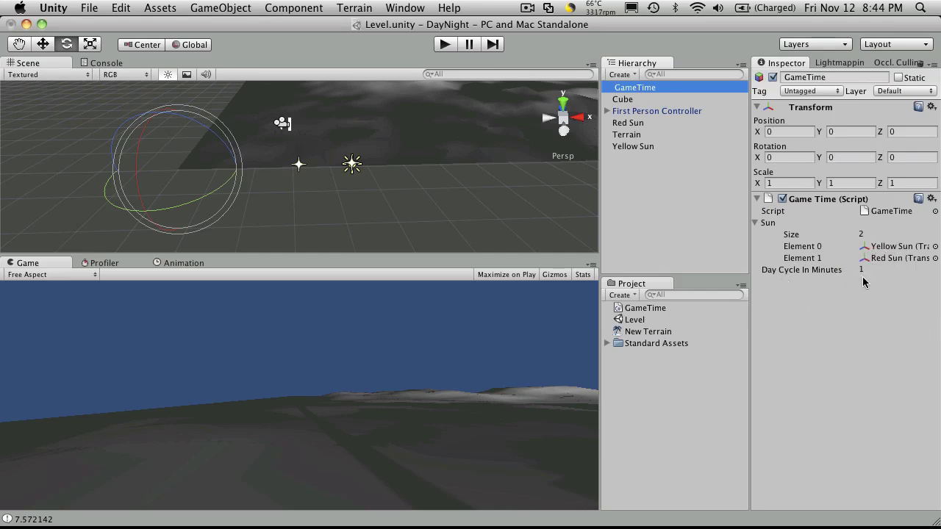
{"action": "left_click", "coordinate": [636, 125]}
{"action": "left_click", "coordinate": [648, 145]}
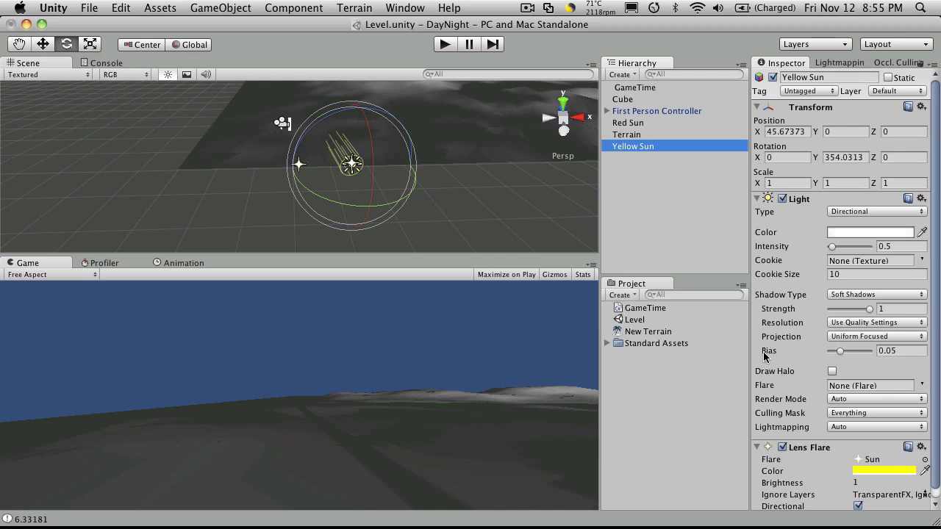
Create a new C# script named Sun among the project's assets
{"action": "right_click", "coordinate": [621, 387]}
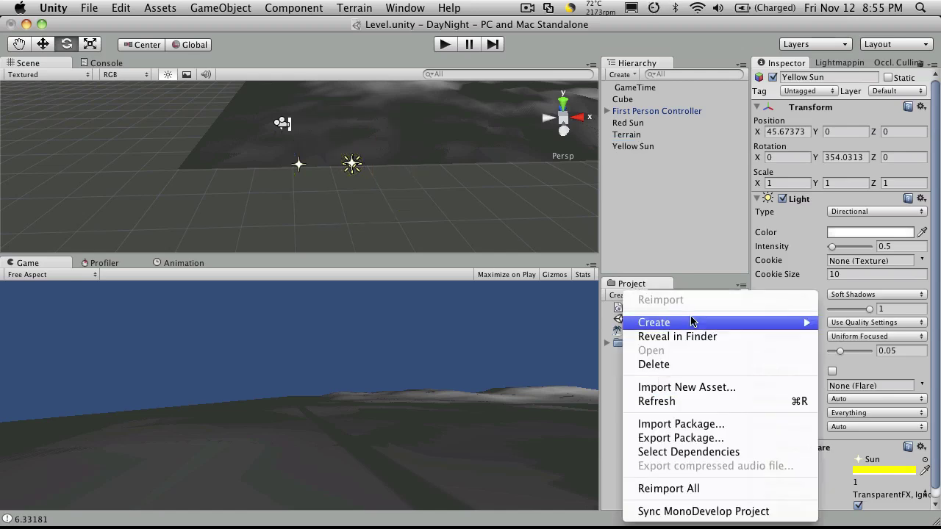
{"action": "mouse_move", "coordinate": [748, 322]}
{"action": "left_click", "coordinate": [868, 340]}
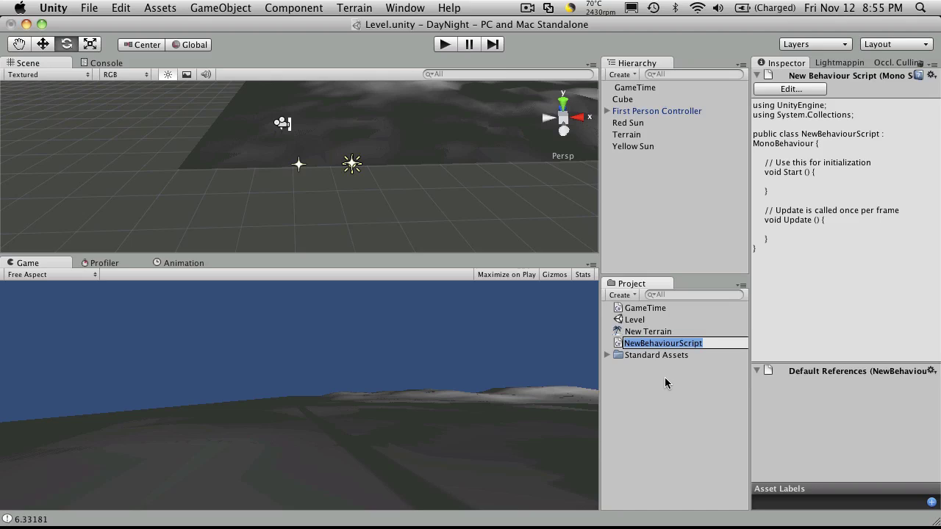
{"action": "type", "text": "Sun"}
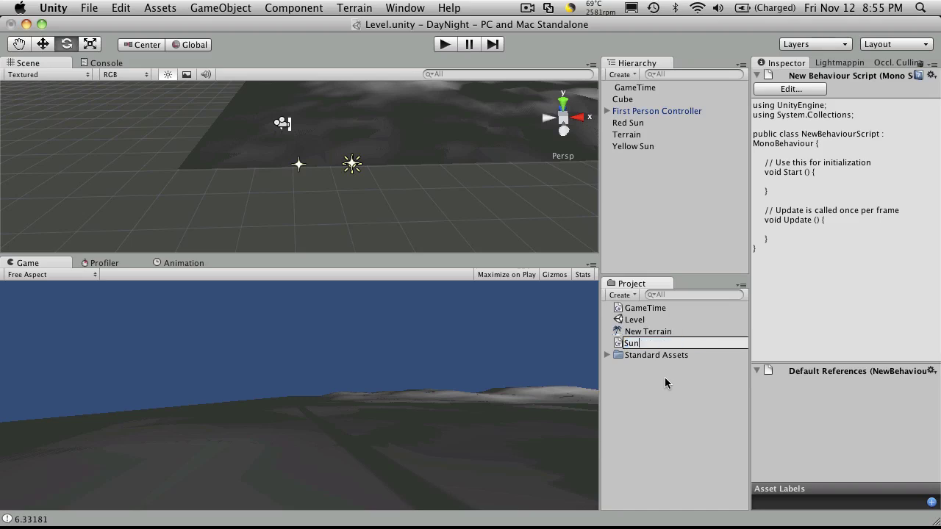
{"action": "key", "text": "Return"}
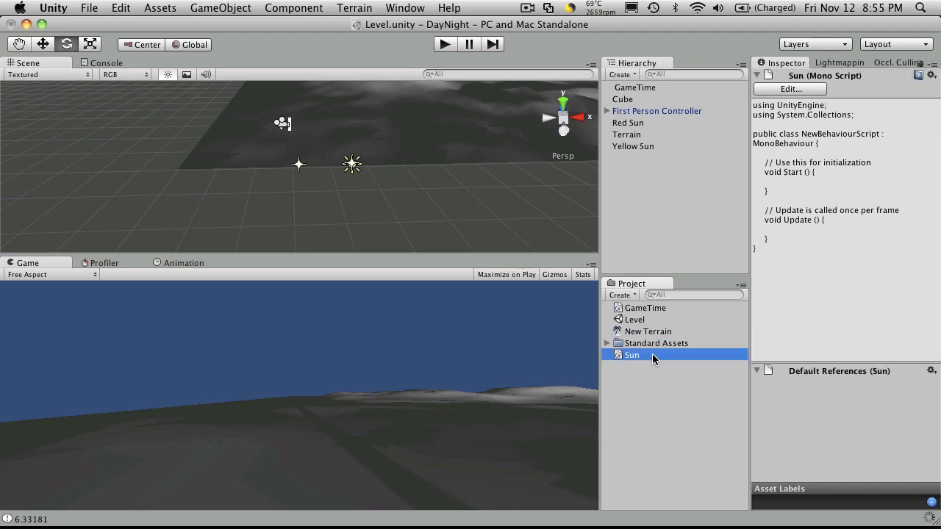
Open the Sun script in MonoDevelop, rename its class to Sun and save the file
{"action": "double_click", "coordinate": [632, 355]}
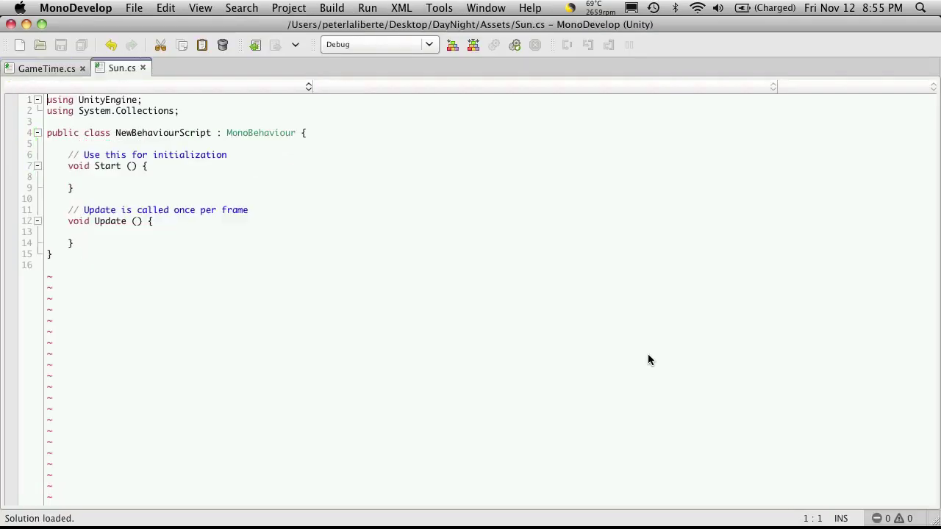
{"action": "double_click", "coordinate": [160, 134]}
{"action": "type", "text": "Sun"}
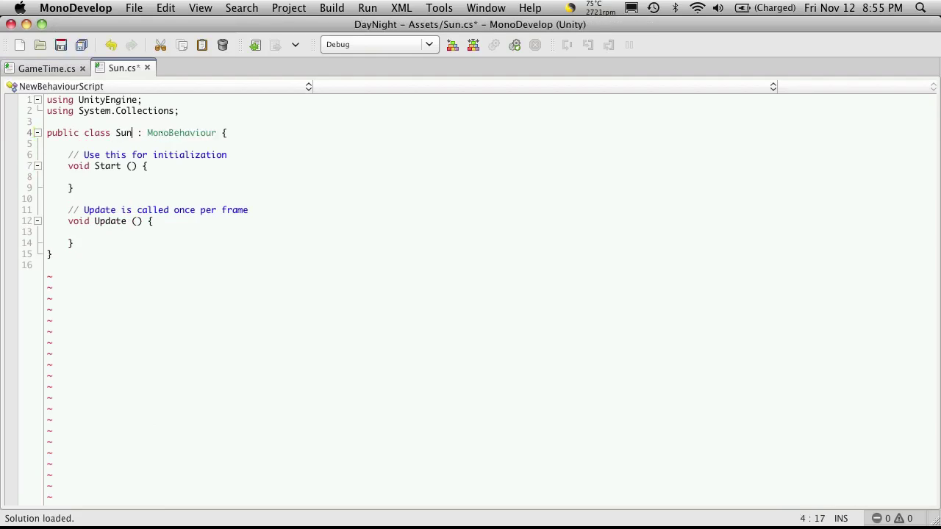
{"action": "key", "text": "super+s"}
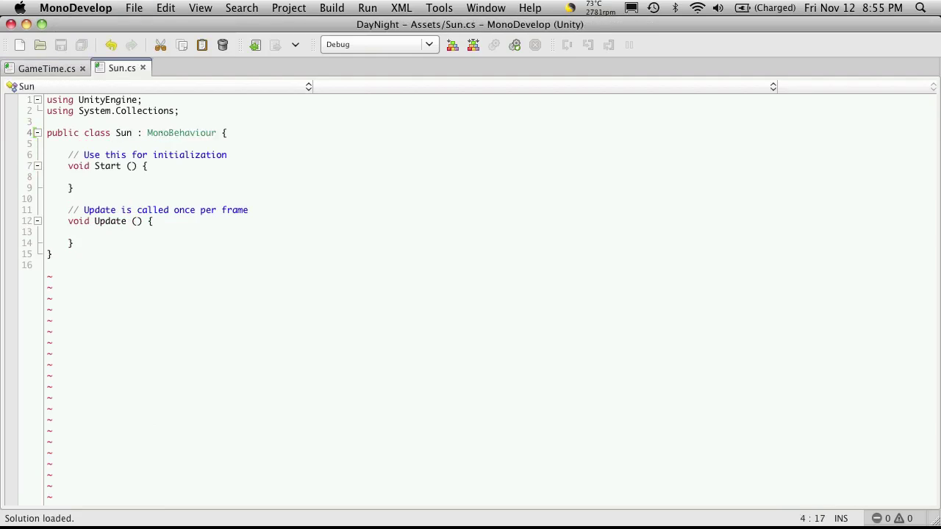
{"action": "key", "text": "super+Tab"}
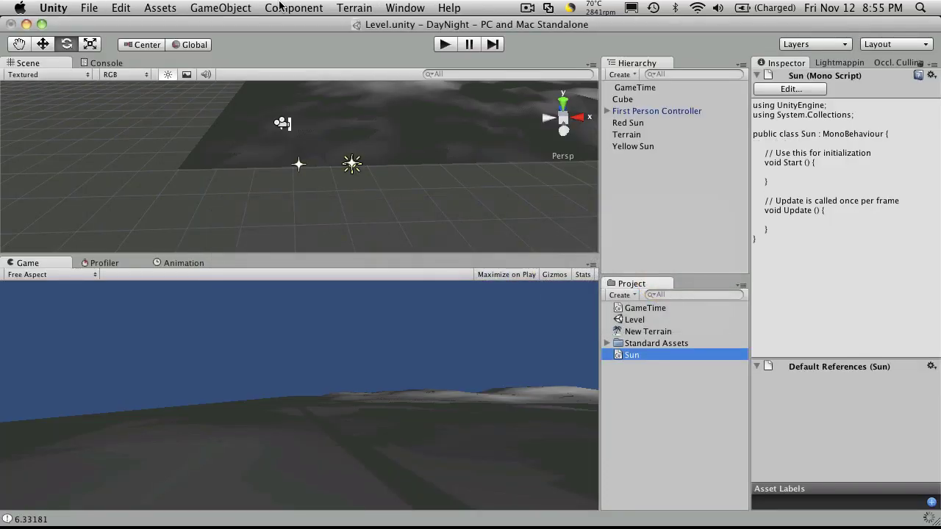
{"action": "left_click", "coordinate": [280, 7]}
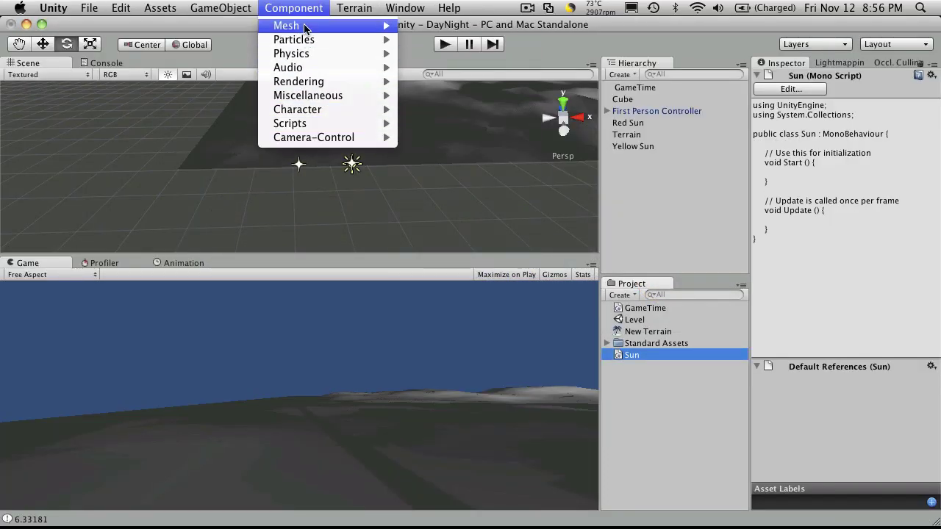
{"action": "mouse_move", "coordinate": [313, 138]}
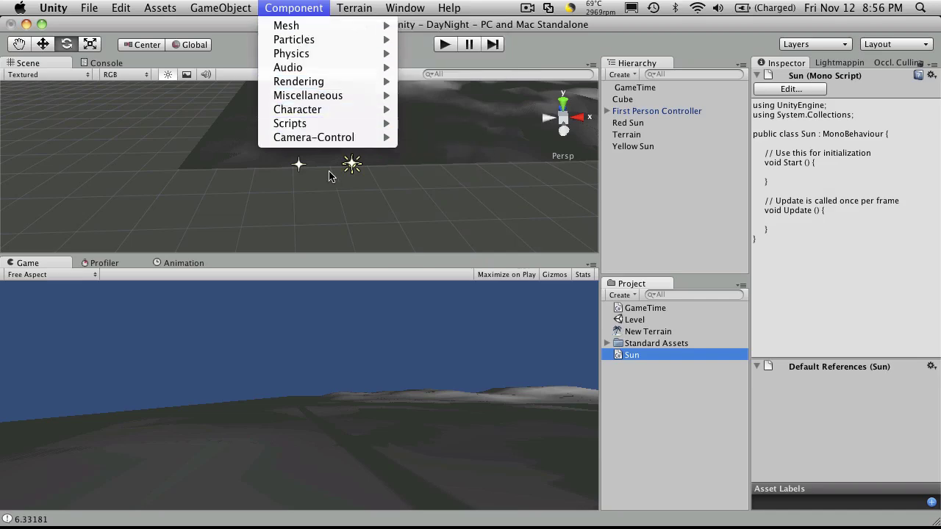
In MonoDevelop, add the attribute [AddComponentMenu("Environments")] on its own line above the Sun class declaration
{"action": "key", "text": "super+Tab"}
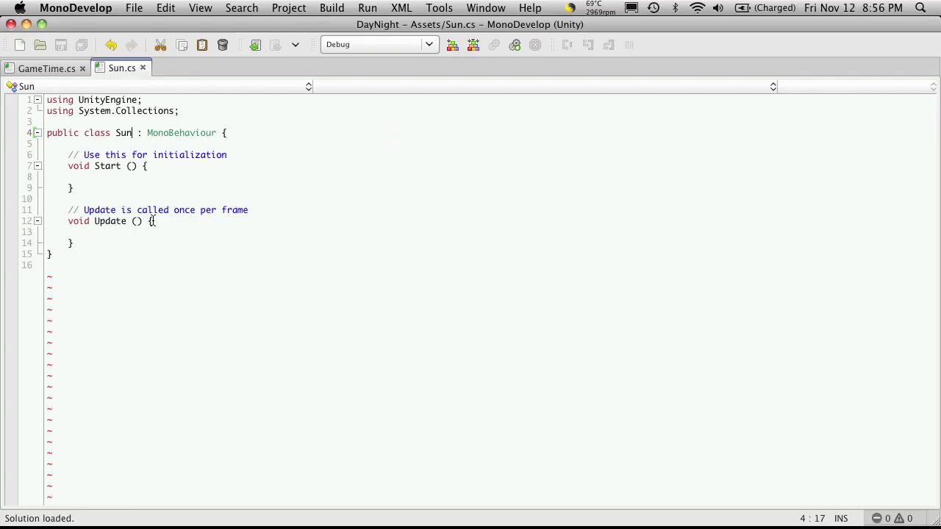
{"action": "left_click", "coordinate": [204, 126]}
{"action": "key", "text": "Return"}
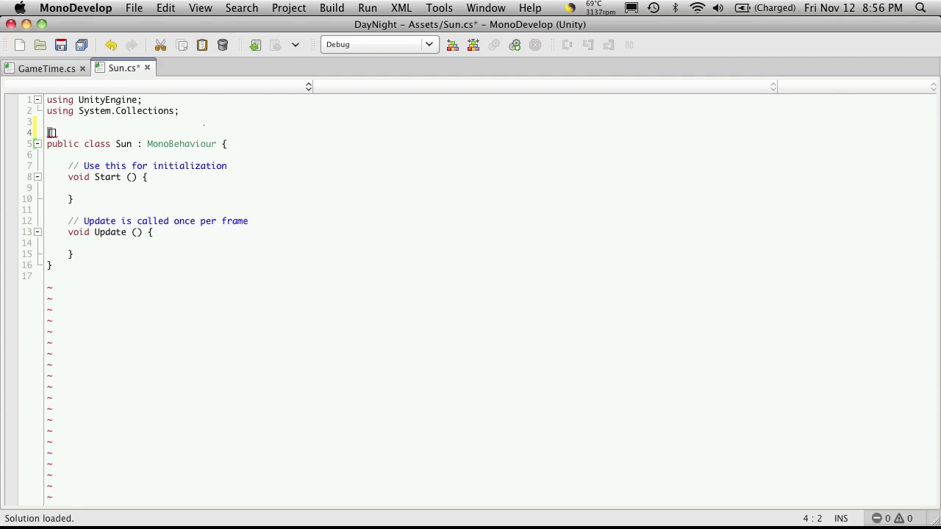
{"action": "type", "text": "[AddCompone"}
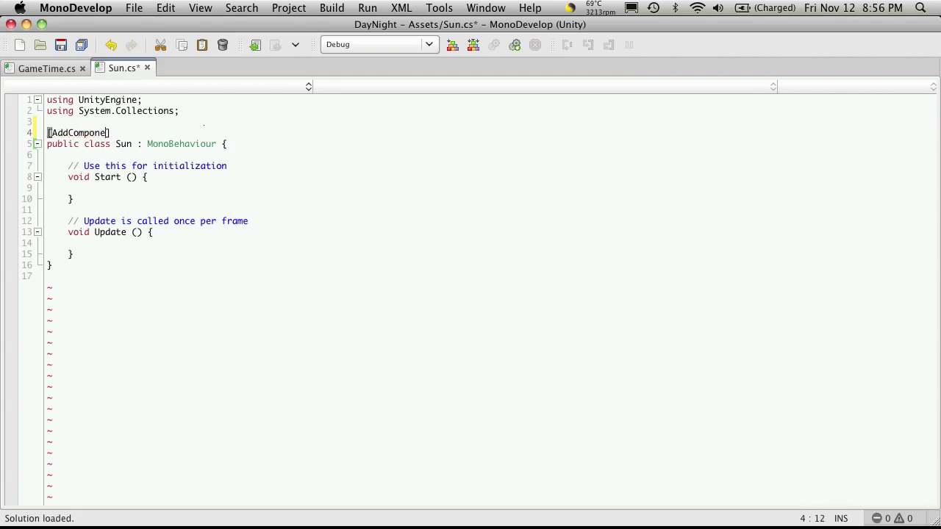
{"action": "type", "text": "ntMenu"}
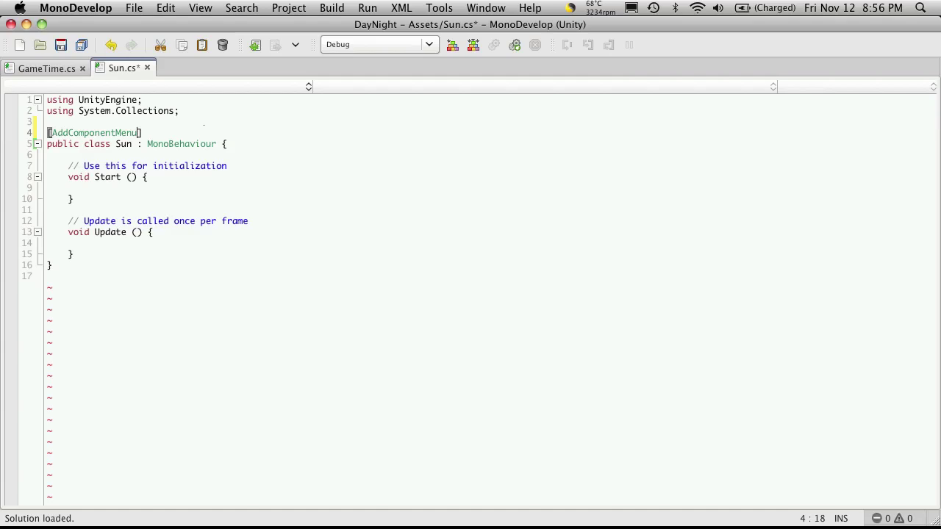
{"action": "type", "text": "()"}
{"action": "type", "text": "\"\""}
{"action": "type", "text": "Enviro"}
{"action": "type", "text": "ments"}
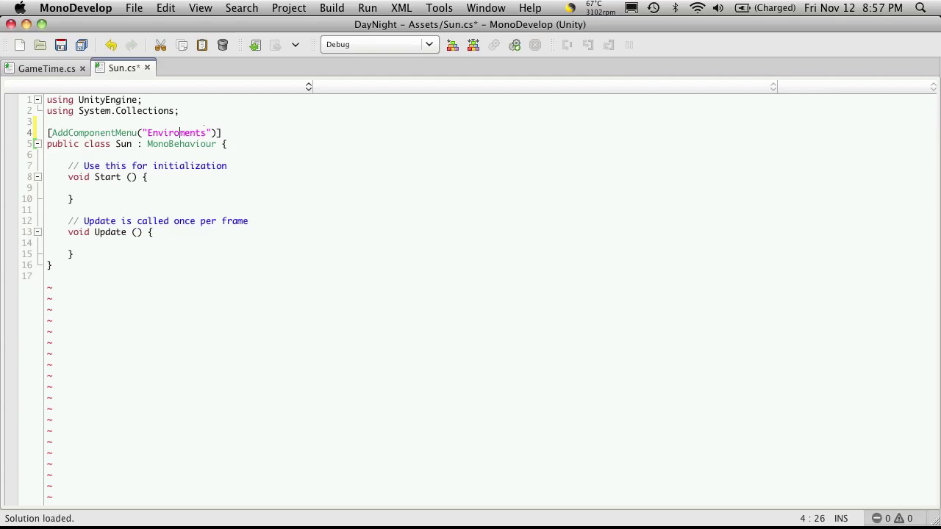
{"action": "type", "text": "n"}
{"action": "key", "text": "Right"}
Extend the AddComponentMenu path to "Environments/Sun" and save the script
{"action": "key", "text": "super+Tab"}
{"action": "left_click", "coordinate": [294, 8]}
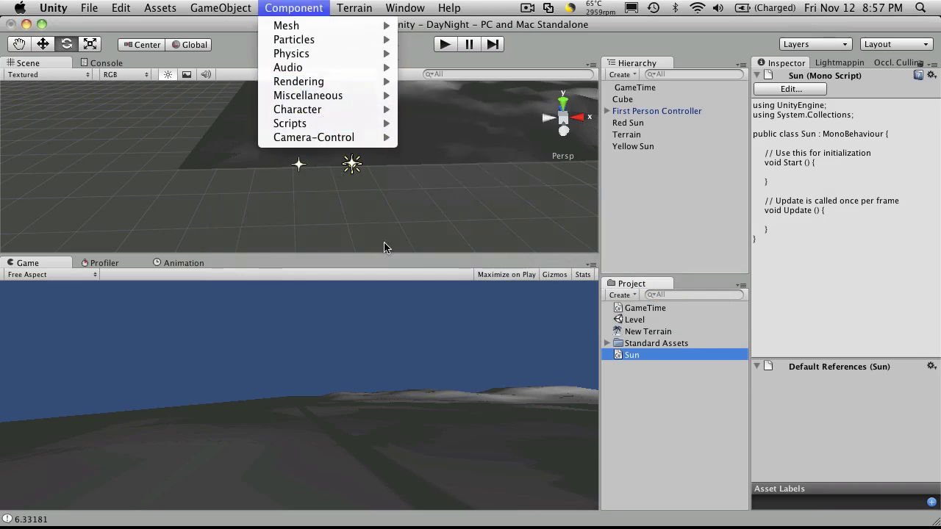
{"action": "key", "text": "super+Tab"}
{"action": "type", "text": "/"}
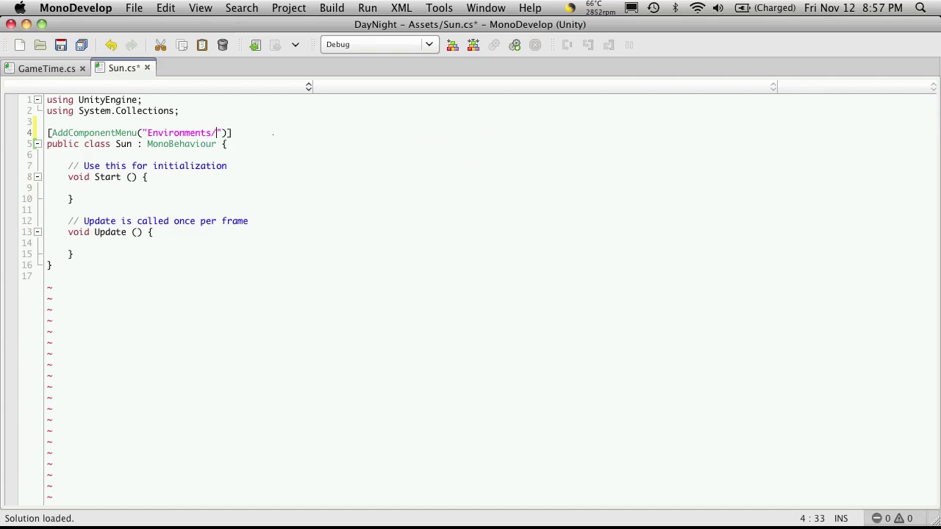
{"action": "type", "text": "Sun"}
{"action": "key", "text": "super+s"}
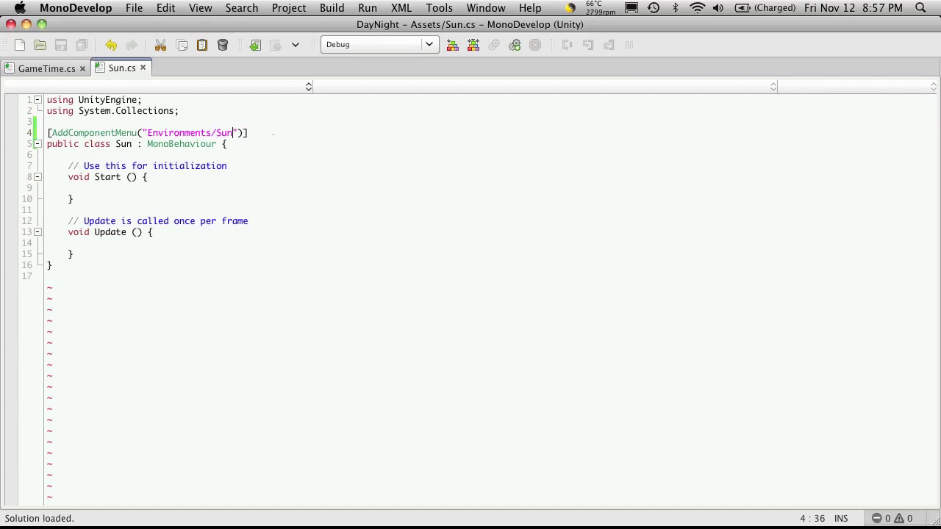
Switch to Unity and check the component categories for the Environments/Sun entry
{"action": "key", "text": "super+Tab"}
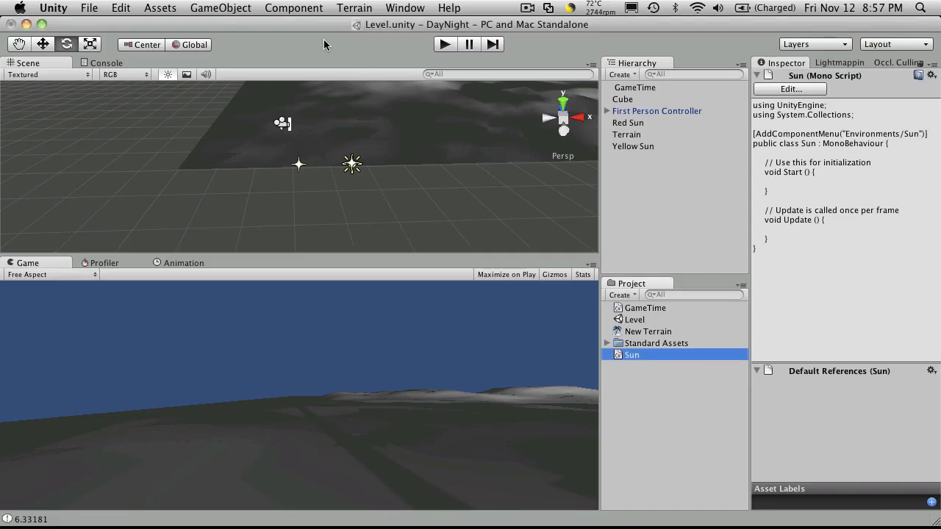
{"action": "left_click", "coordinate": [302, 7]}
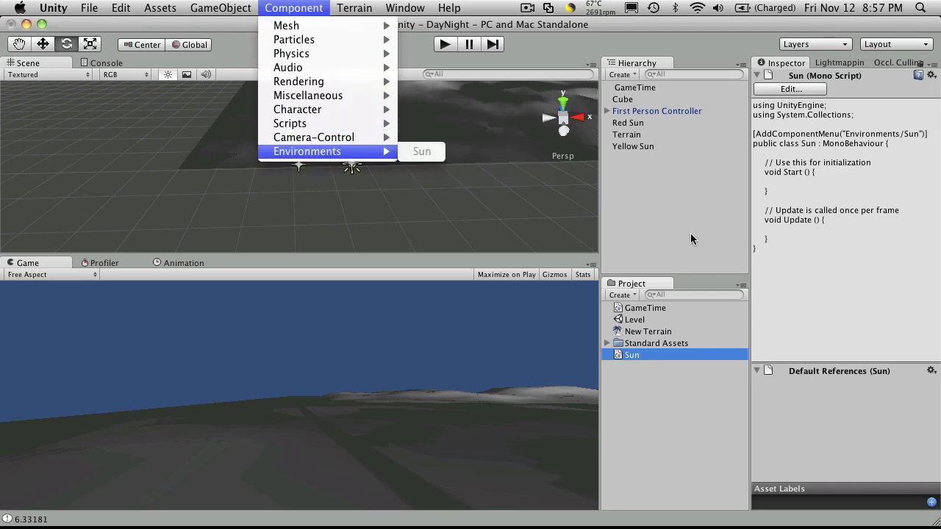
{"action": "left_click", "coordinate": [671, 194]}
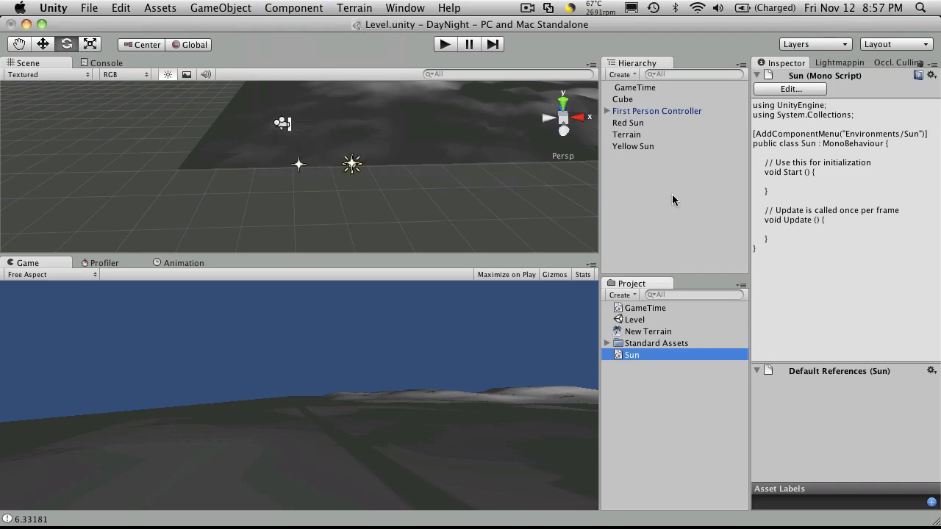
Add the Environments/Sun component to the Yellow Sun and check it in the object's component list
{"action": "left_click", "coordinate": [652, 148]}
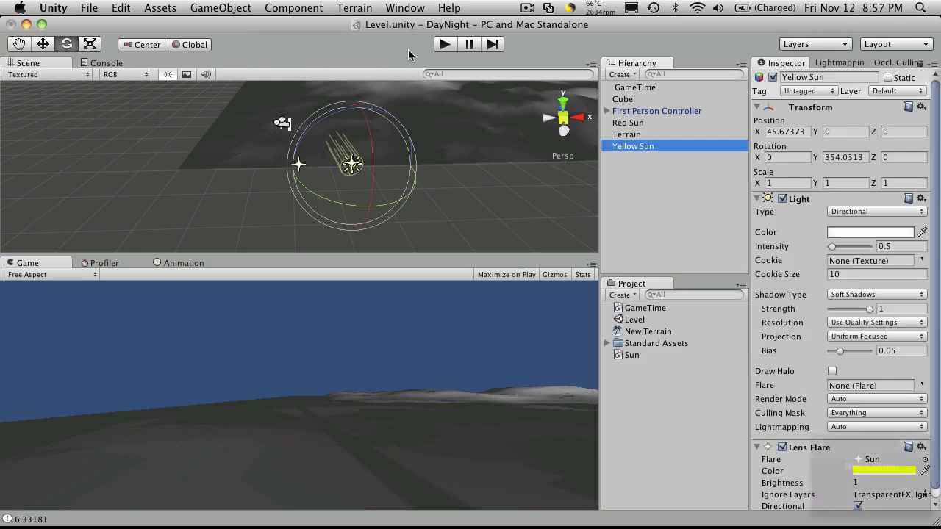
{"action": "left_click", "coordinate": [220, 8]}
{"action": "mouse_move", "coordinate": [268, 9]}
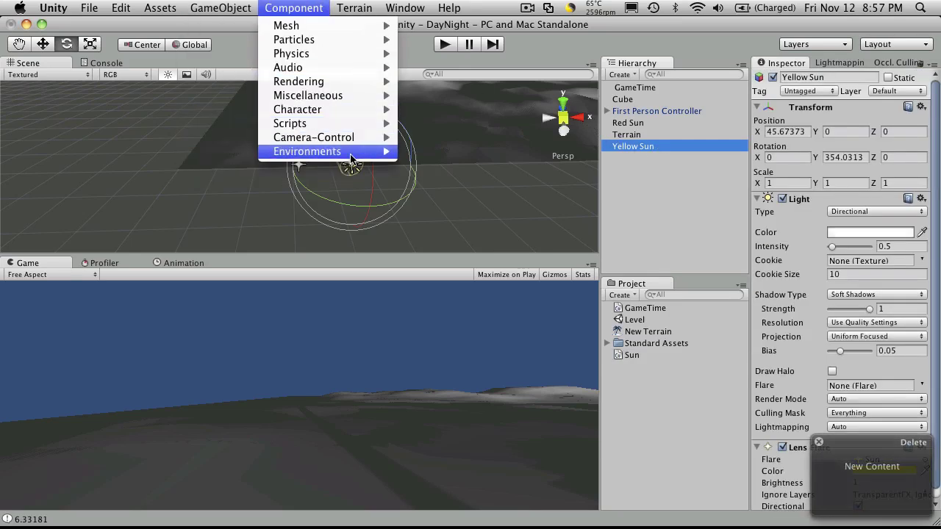
{"action": "mouse_move", "coordinate": [353, 151]}
{"action": "left_click", "coordinate": [433, 158]}
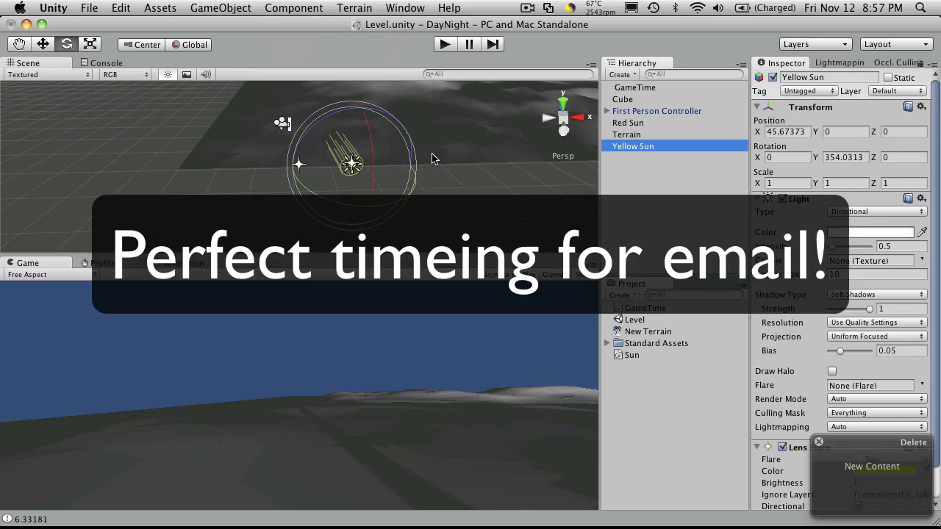
{"action": "scroll", "coordinate": [844, 289], "scroll_direction": "down", "scroll_amount": 2}
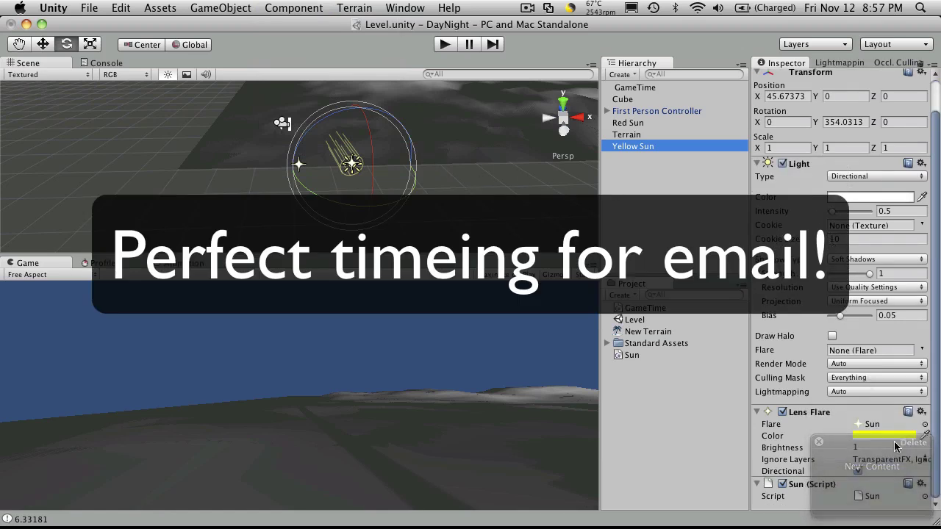
Add the Environments/Sun component to the Red Sun
{"action": "left_click", "coordinate": [651, 111]}
{"action": "left_click", "coordinate": [651, 122]}
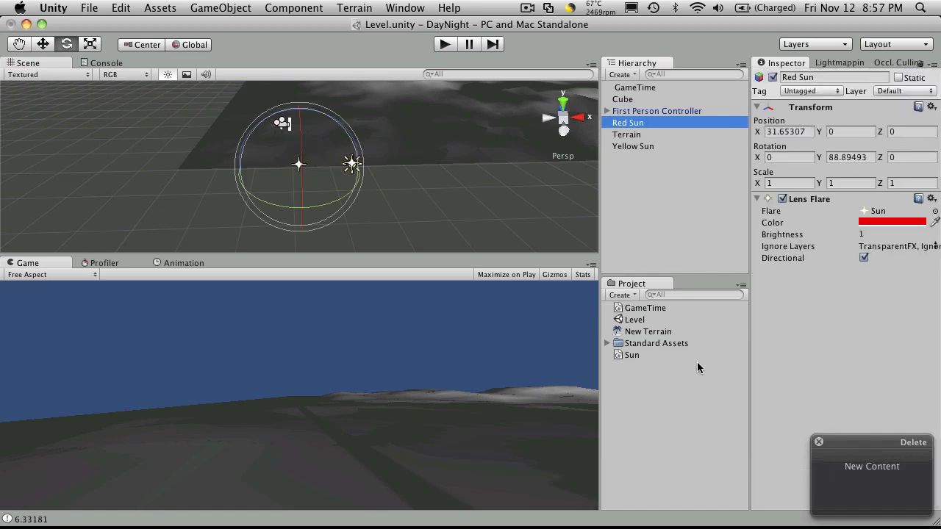
{"action": "left_click", "coordinate": [210, 8]}
{"action": "mouse_move", "coordinate": [294, 8]}
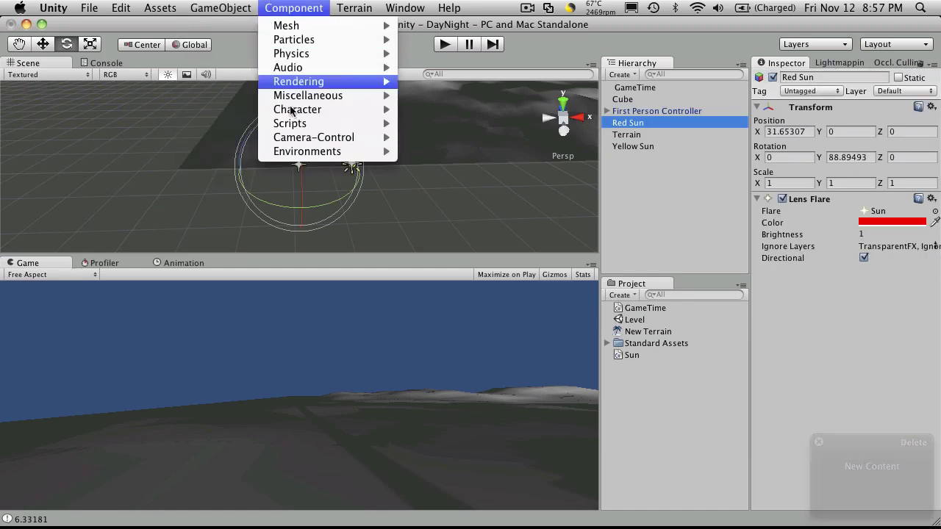
{"action": "mouse_move", "coordinate": [357, 151]}
{"action": "left_click", "coordinate": [431, 153]}
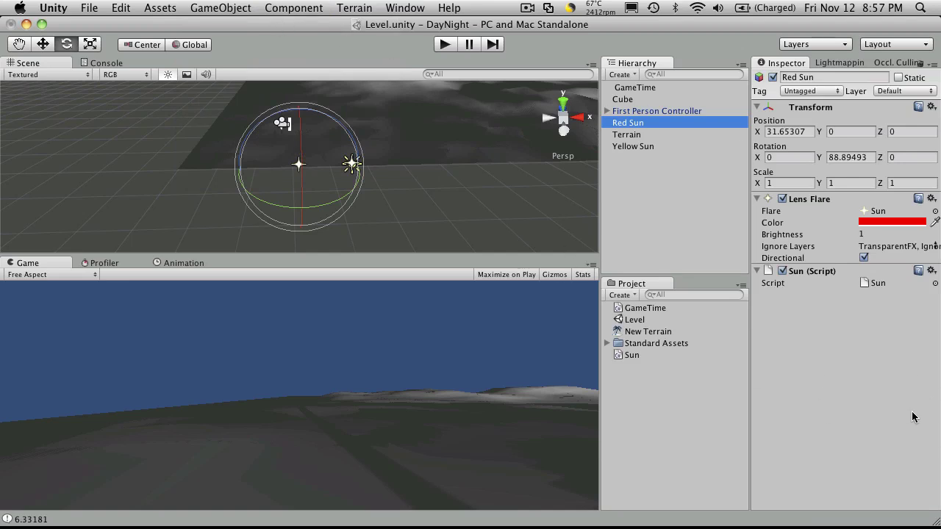
{"action": "left_click", "coordinate": [280, 6]}
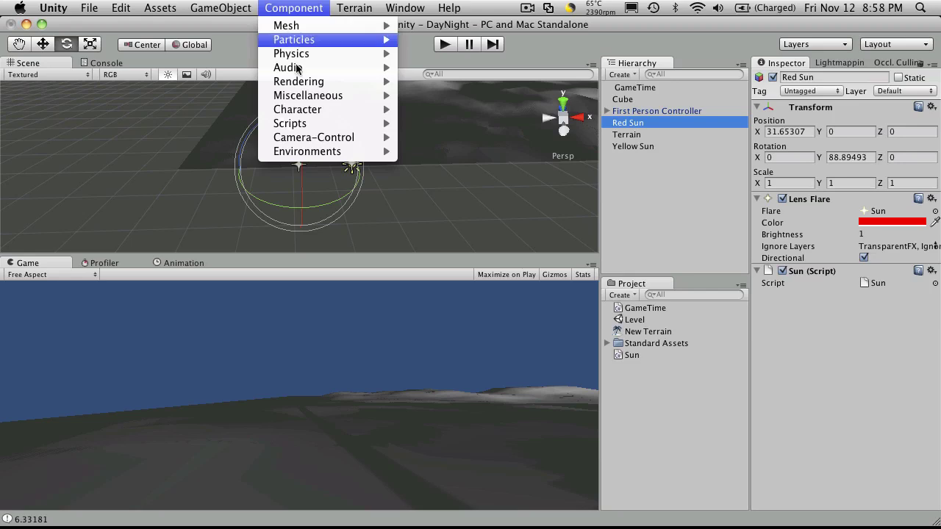
{"action": "mouse_move", "coordinate": [320, 28]}
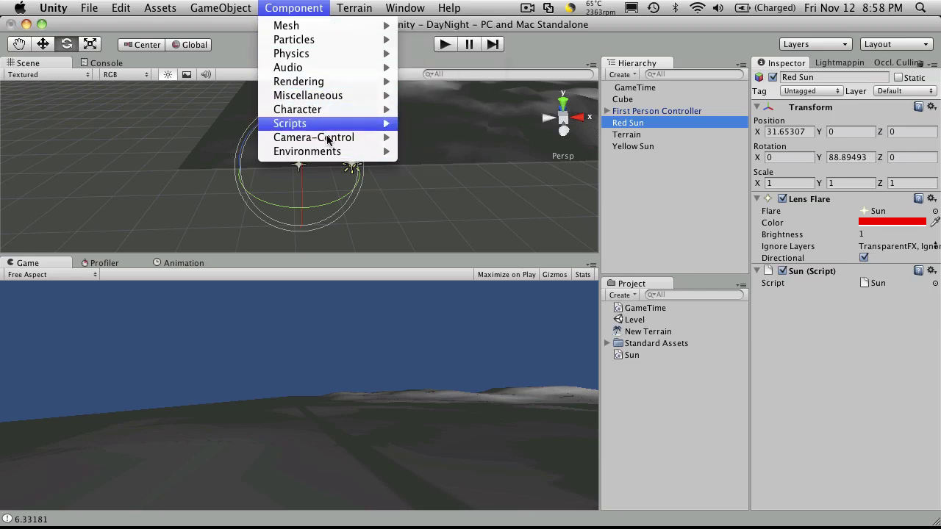
{"action": "mouse_move", "coordinate": [340, 126]}
{"action": "mouse_move", "coordinate": [358, 151]}
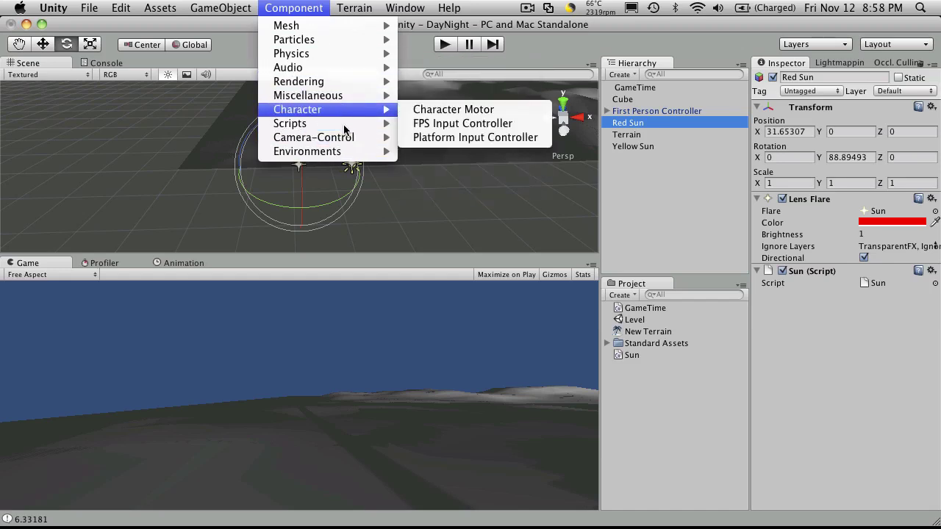
{"action": "left_click", "coordinate": [906, 402]}
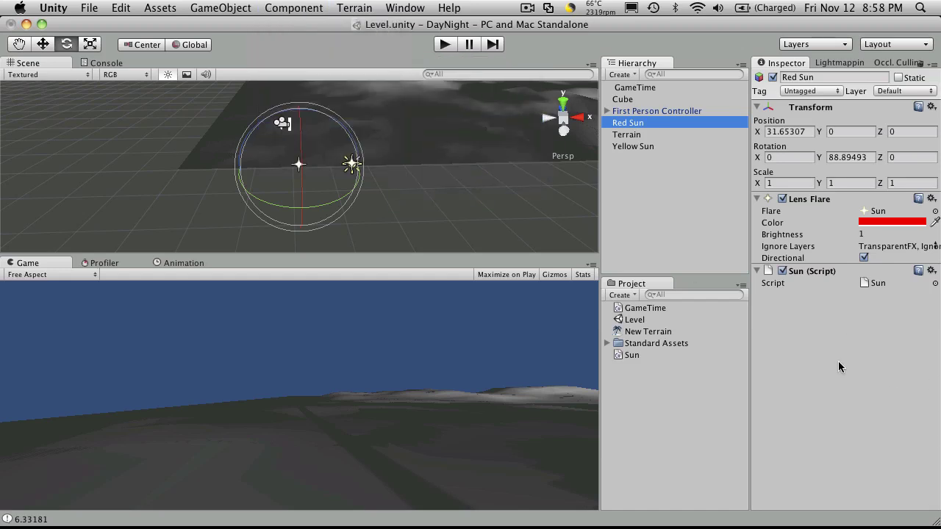
{"action": "left_click", "coordinate": [296, 8]}
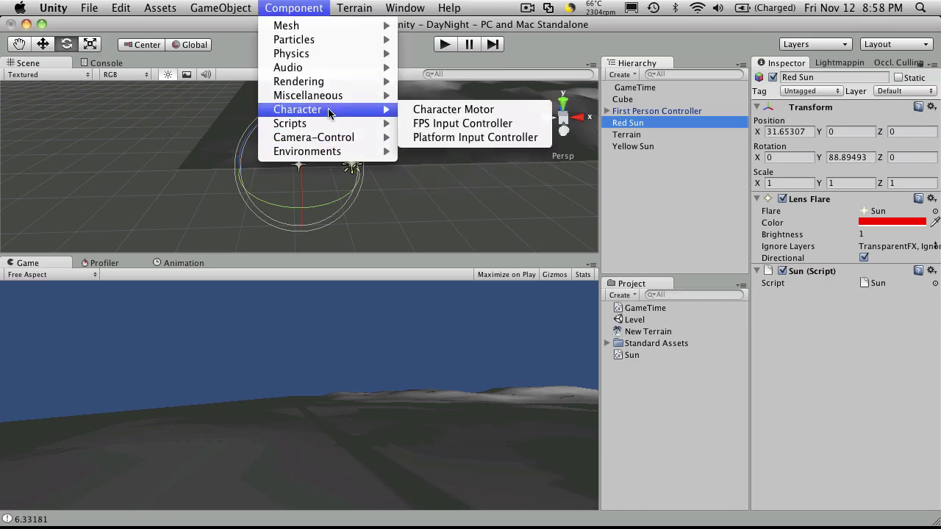
{"action": "left_click", "coordinate": [796, 356]}
Switch to MonoDevelop and declare a private float _maxBrightness at the start of the Sun class
{"action": "key", "text": "super+Tab"}
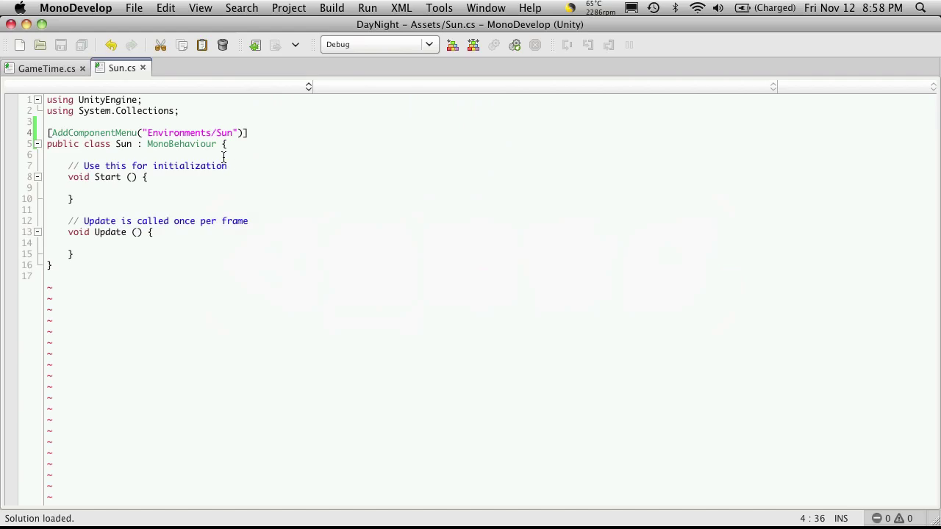
{"action": "left_click", "coordinate": [236, 136]}
{"action": "left_click", "coordinate": [236, 143]}
{"action": "key", "text": "Return"}
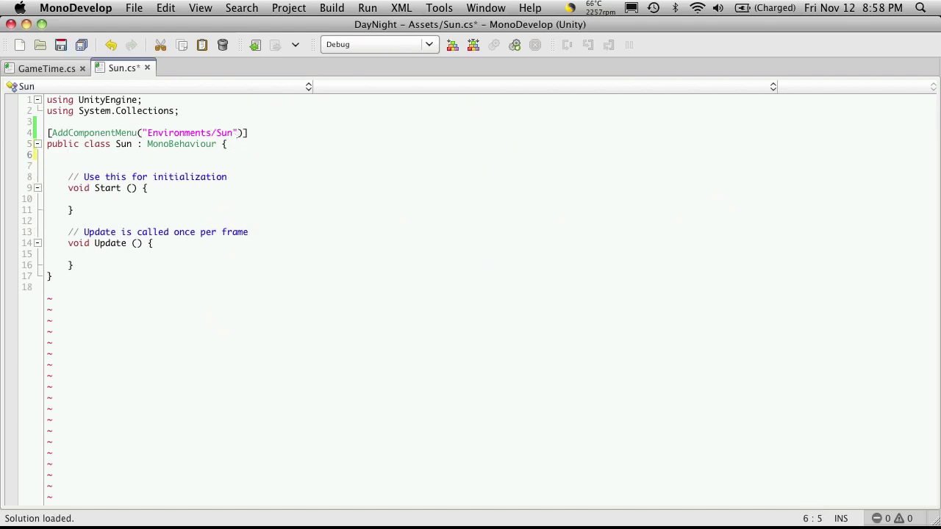
{"action": "type", "text": "pri"}
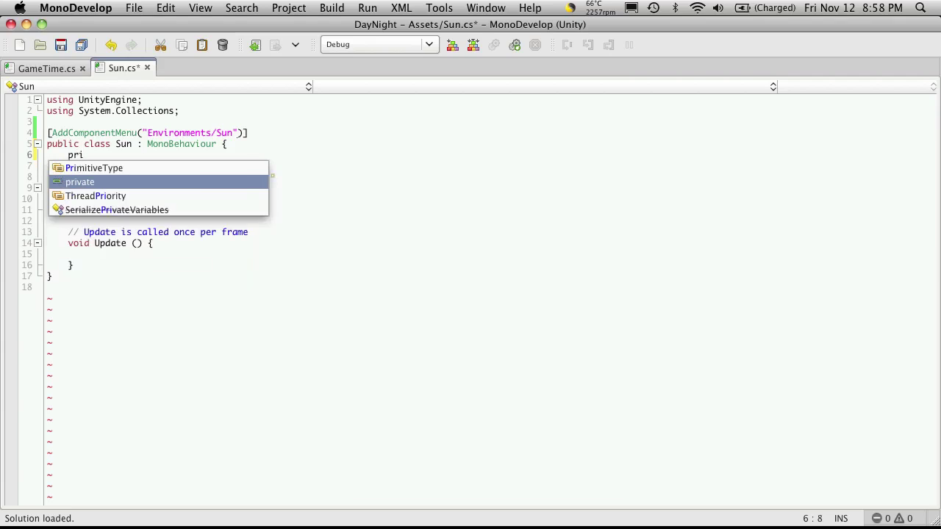
{"action": "key", "text": "Tab"}
{"action": "type", "text": "flo"}
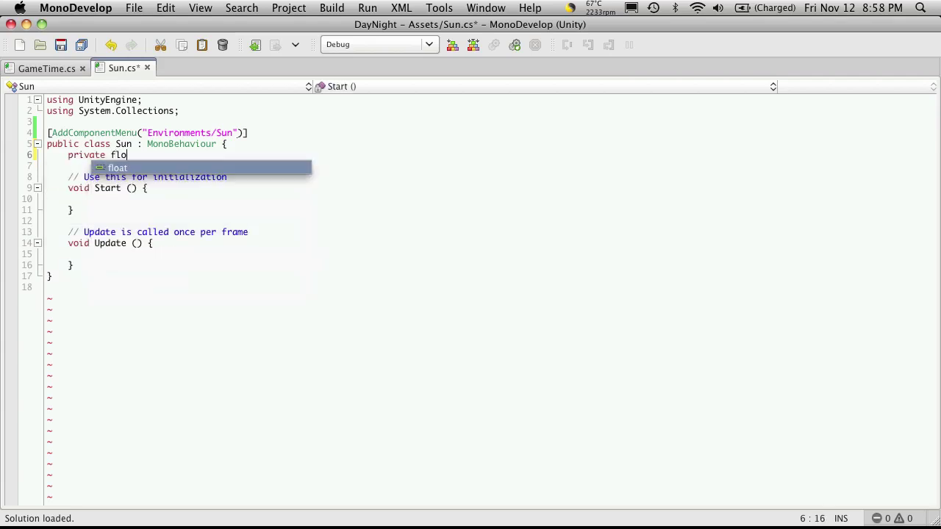
{"action": "key", "text": "Tab"}
{"action": "type", "text": "_"}
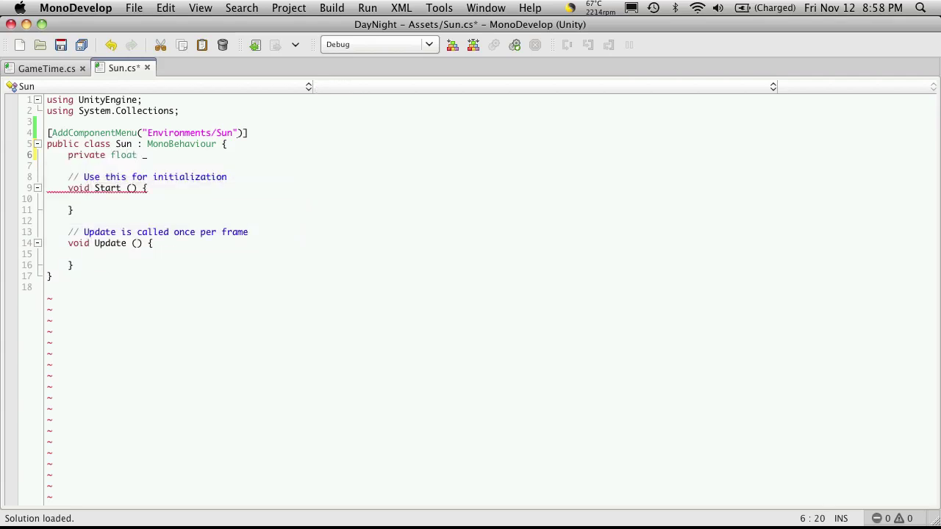
{"action": "type", "text": "maxBrightnest;"}
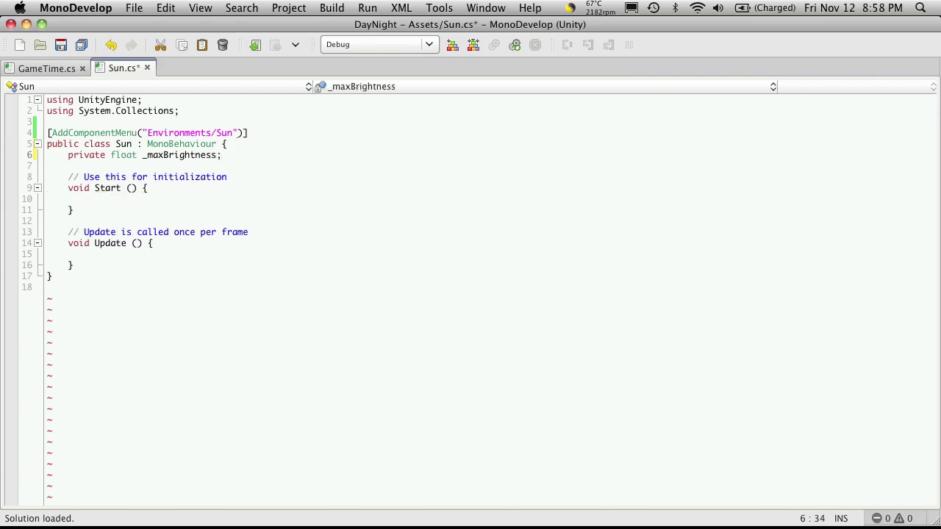
Declare a second private float, _minBrightness, directly below _maxBrightness
{"action": "key", "text": "Return"}
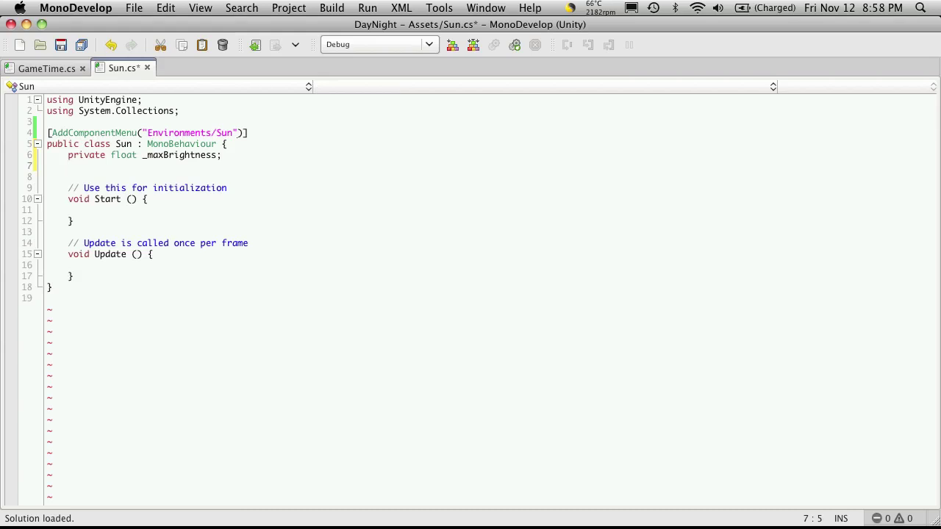
{"action": "type", "text": "private "}
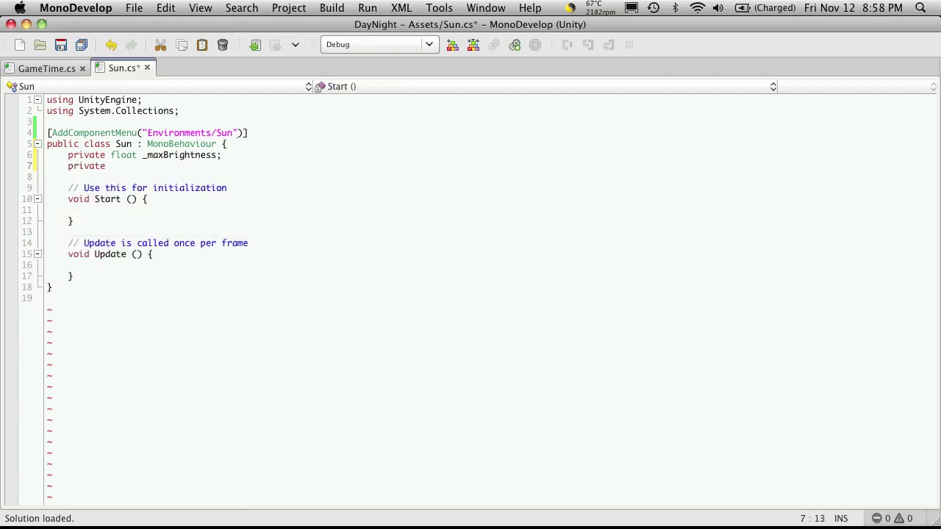
{"action": "type", "text": "float "}
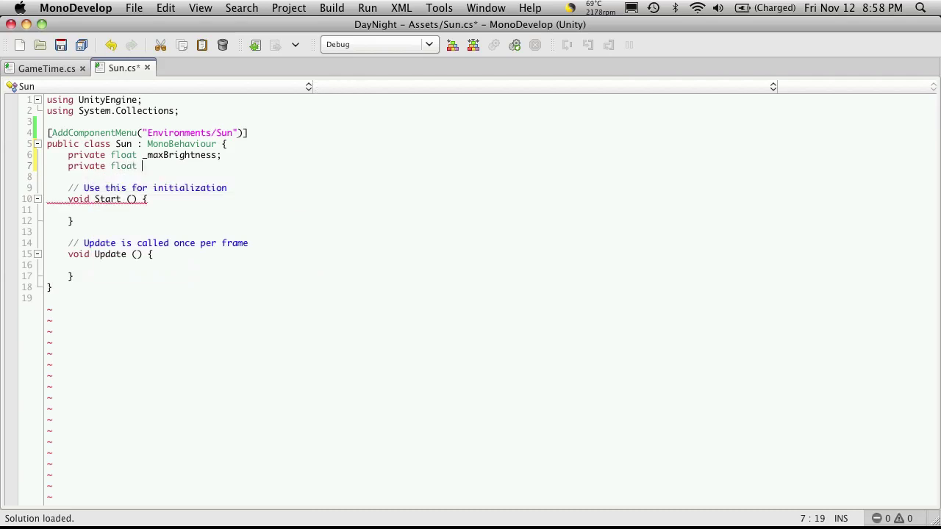
{"action": "type", "text": "_minBrightness;"}
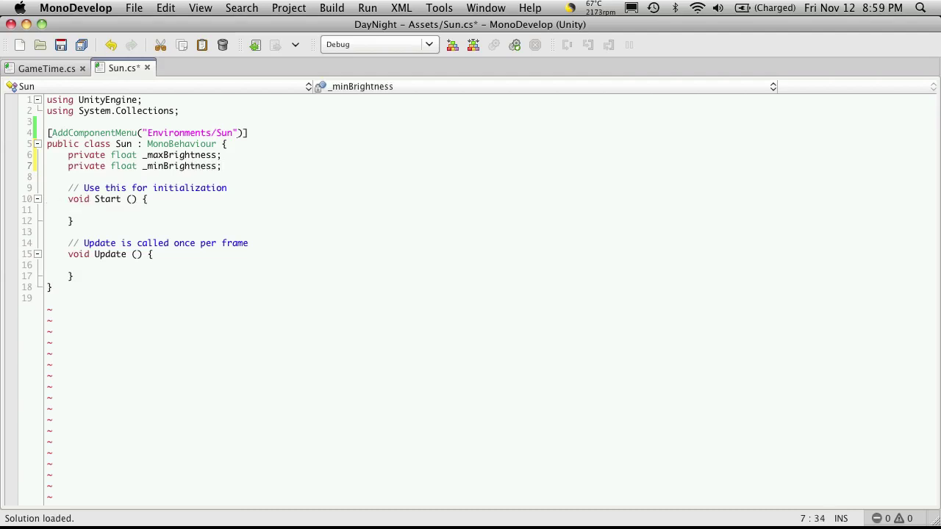
Delete the Start and Update methods with their comments from the Sun class
{"action": "key", "text": "Down"}
{"action": "key", "text": "shift+Down"}
{"action": "key", "text": "shift+Down"}
{"action": "key", "text": "shift+Down"}
{"action": "key", "text": "shift+Down"}
{"action": "key", "text": "shift+Down"}
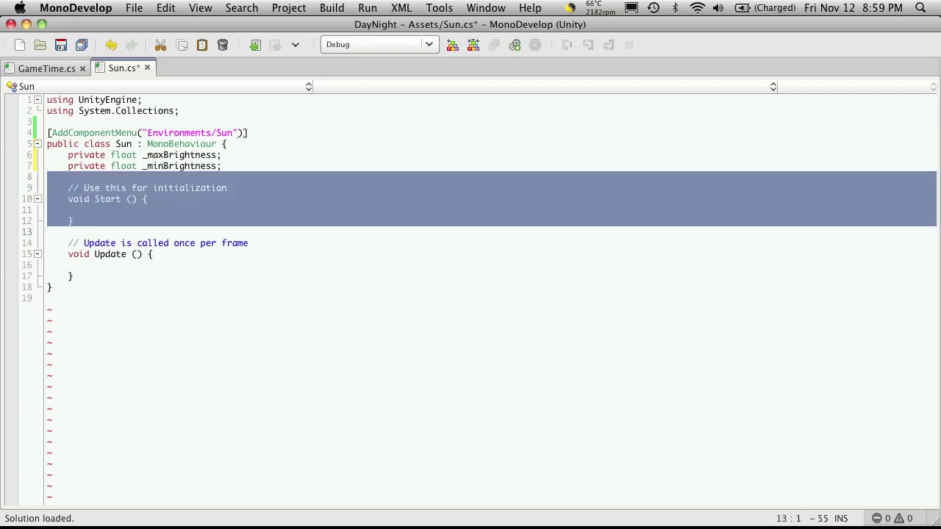
{"action": "key", "text": "shift+Down"}
{"action": "key", "text": "shift+Down"}
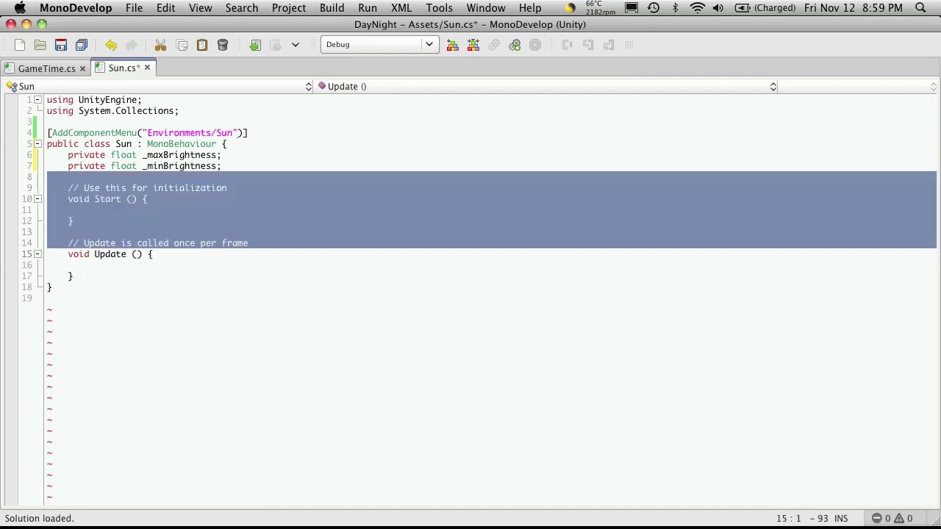
{"action": "key", "text": "shift+Down"}
{"action": "key", "text": "shift+Down"}
{"action": "key", "text": "shift+Down"}
{"action": "key", "text": "BackSpace"}
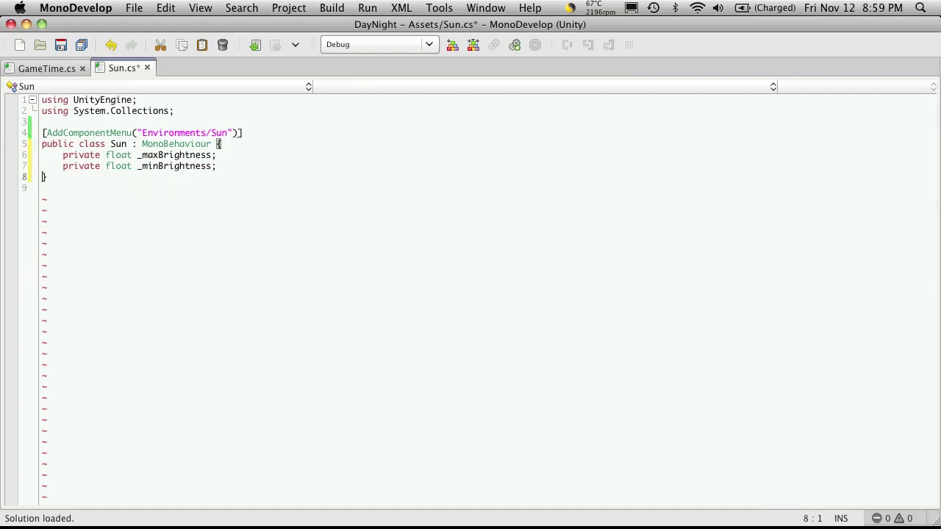
Remove the private modifier from the _maxBrightness and _minBrightness declarations
{"action": "key", "text": "Up"}
{"action": "key", "text": "Up"}
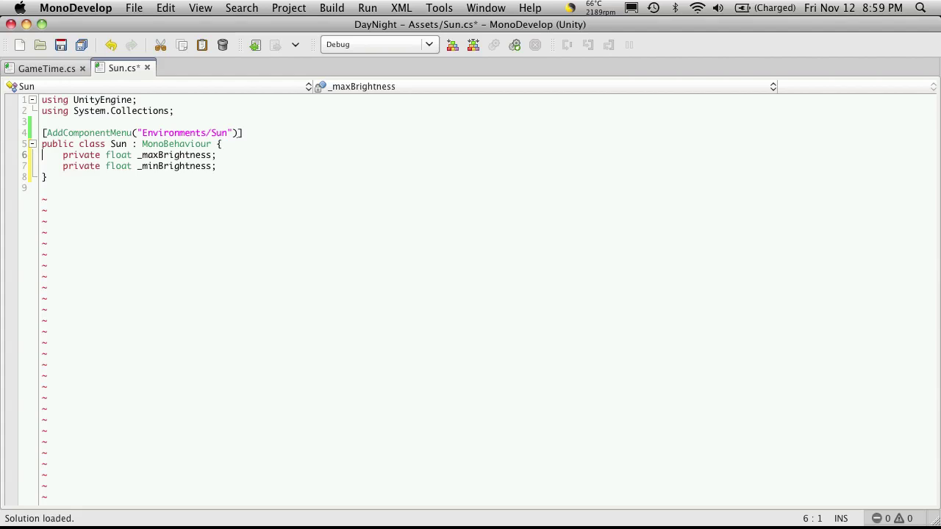
{"action": "key", "text": "shift+Right"}
{"action": "key", "text": "shift+Right"}
{"action": "key", "text": "shift+Right"}
{"action": "key", "text": "shift+Right"}
{"action": "key", "text": "shift+Right"}
{"action": "key", "text": "shift+Right"}
{"action": "key", "text": "shift+Right"}
{"action": "key", "text": "shift+Right"}
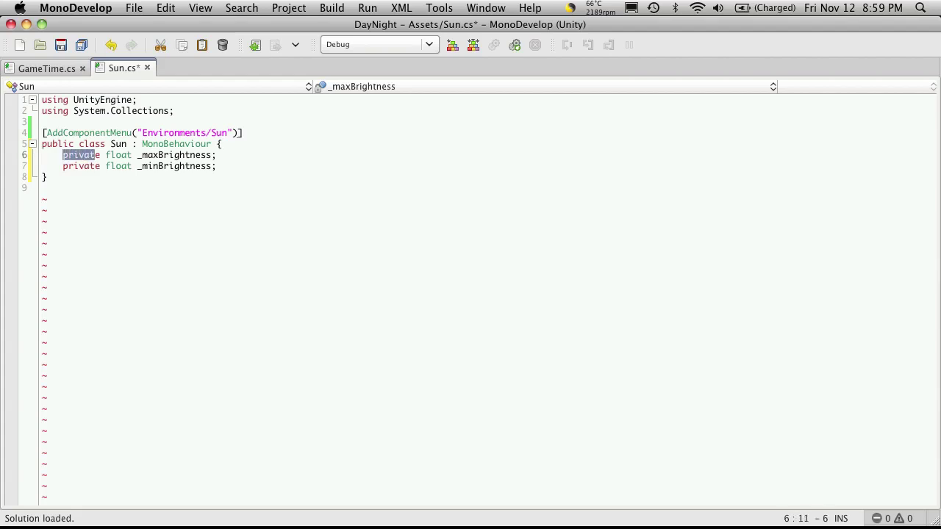
{"action": "key", "text": "BackSpace"}
{"action": "key", "text": "Down"}
{"action": "key", "text": "shift+Right"}
{"action": "key", "text": "shift+Right"}
{"action": "key", "text": "shift+Right"}
{"action": "key", "text": "shift+Right"}
{"action": "key", "text": "shift+Right"}
{"action": "key", "text": "shift+Right"}
{"action": "key", "text": "shift+Right"}
{"action": "key", "text": "shift+Right"}
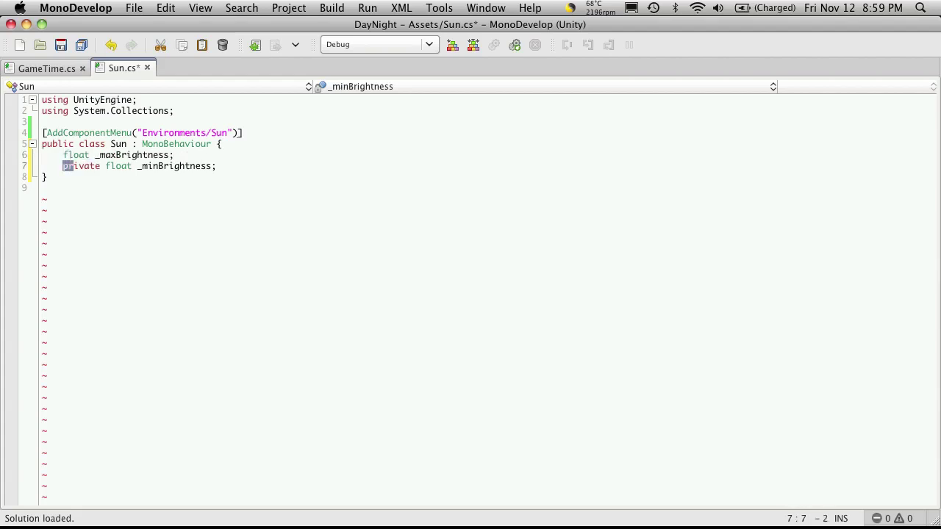
{"action": "key", "text": "shift+Right"}
{"action": "key", "text": "shift+Left"}
{"action": "key", "text": "BackSpace"}
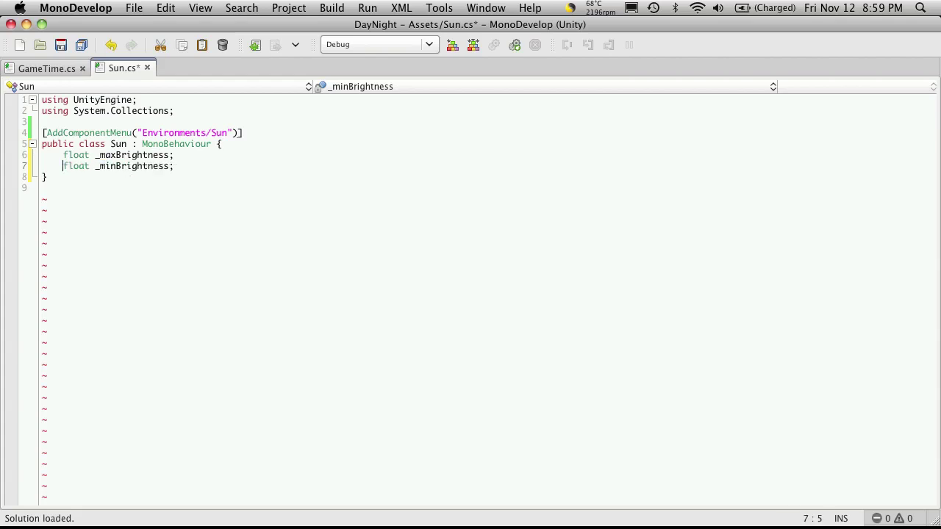
Make the _maxBrightness and _minBrightness fields public and save the Sun script
{"action": "key", "text": "Up"}
{"action": "type", "text": "public"}
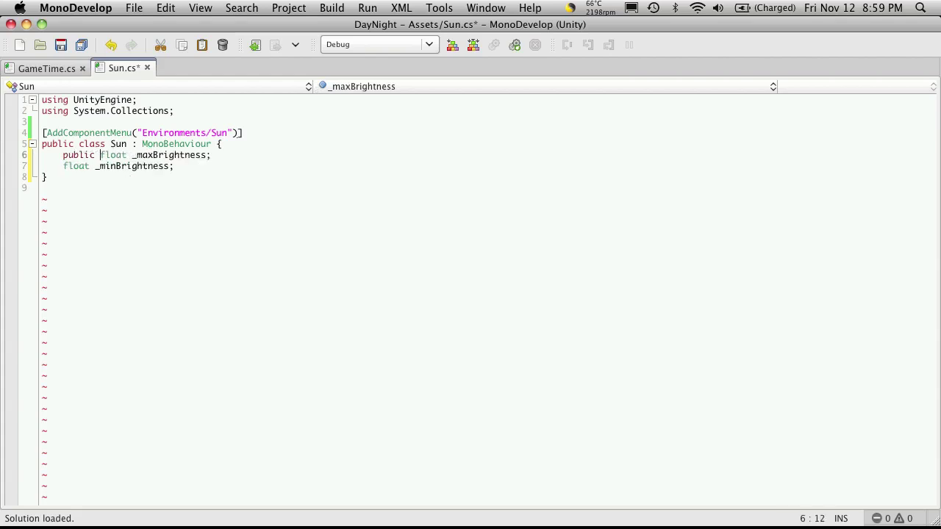
{"action": "key", "text": "Down"}
{"action": "key", "text": "Left"}
{"action": "key", "text": "Left"}
{"action": "key", "text": "Left"}
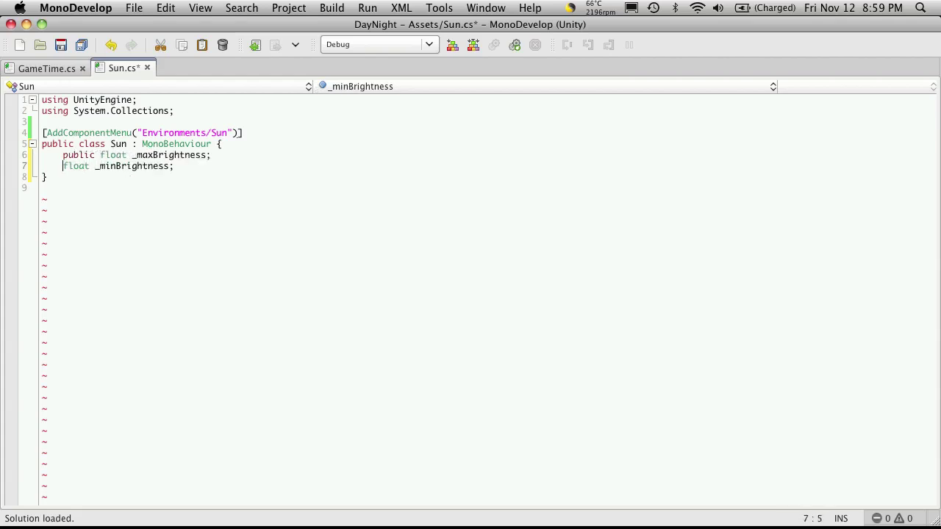
{"action": "type", "text": "public"}
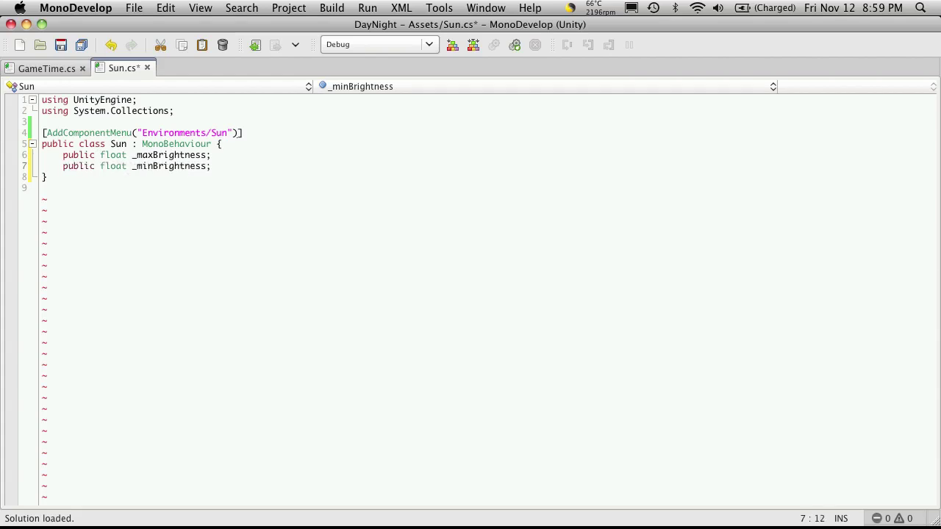
{"action": "key", "text": "super+s"}
Switch to Unity and check the Sun script's brightness fields on the Yellow Sun with its Light and Lens Flare components collapsed
{"action": "key", "text": "super+Tab"}
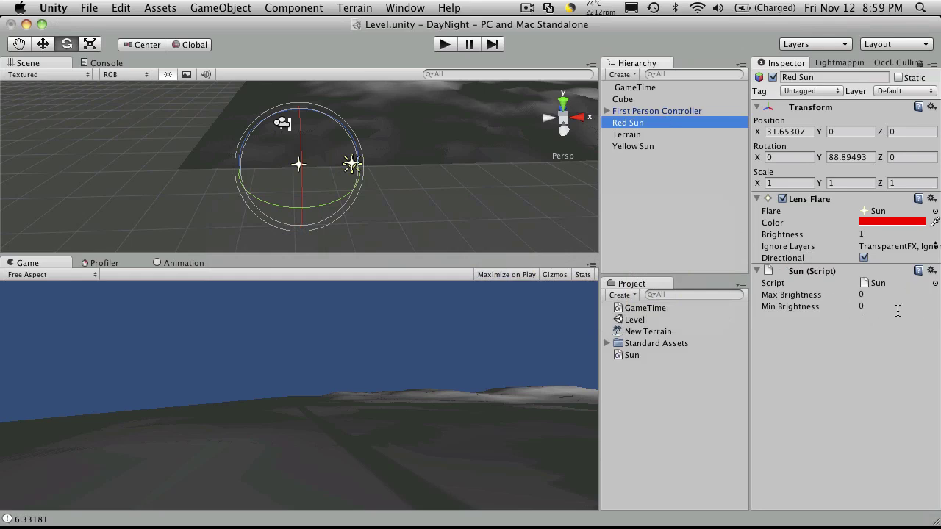
{"action": "left_click", "coordinate": [647, 146]}
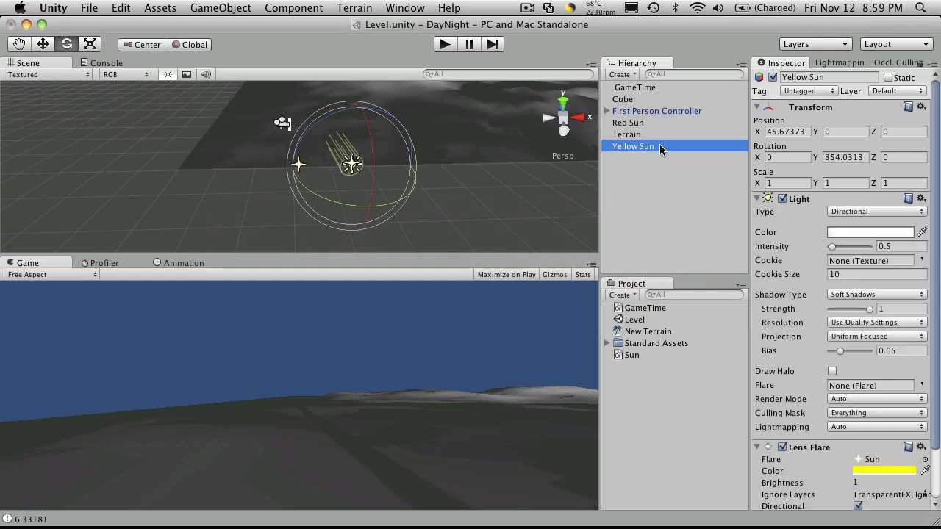
{"action": "left_click", "coordinate": [757, 199]}
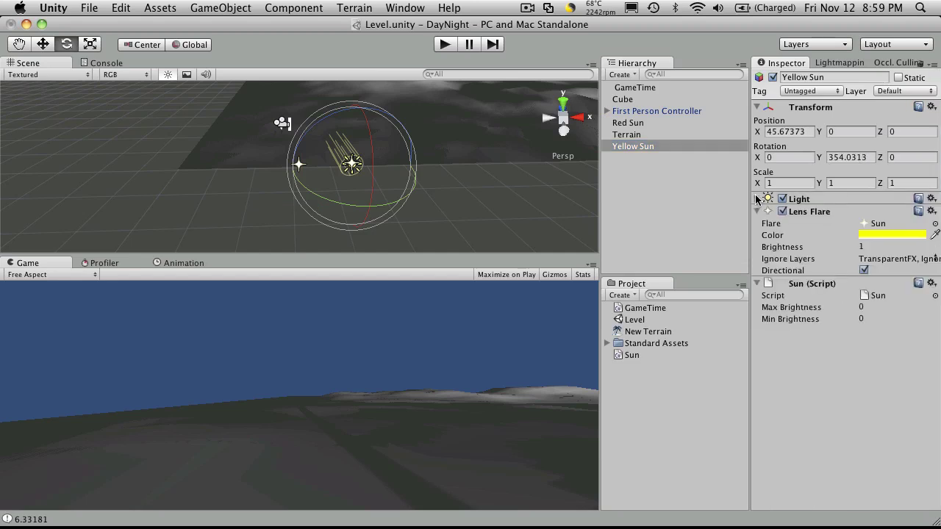
{"action": "left_click", "coordinate": [757, 211]}
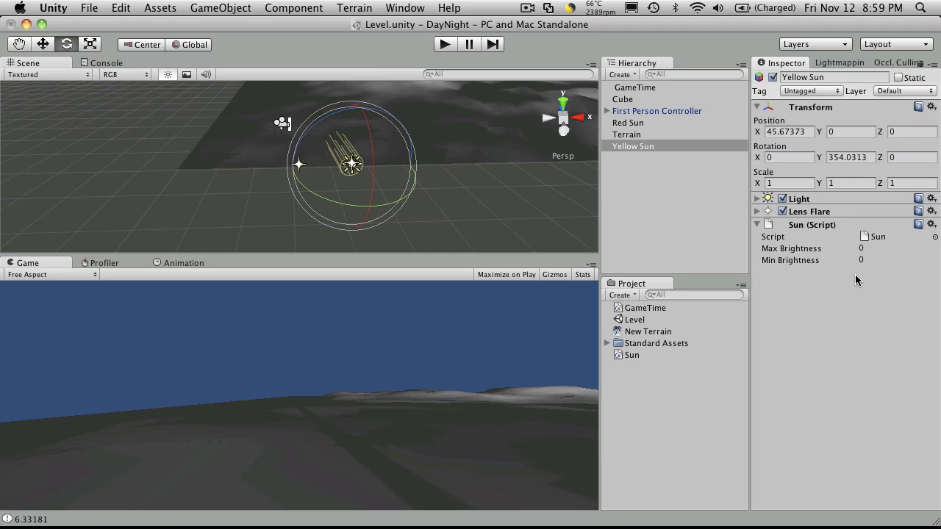
Review the Yellow Sun's Lens Flare and Light settings, leaving both and the Sun script component collapsed
{"action": "left_click", "coordinate": [757, 212]}
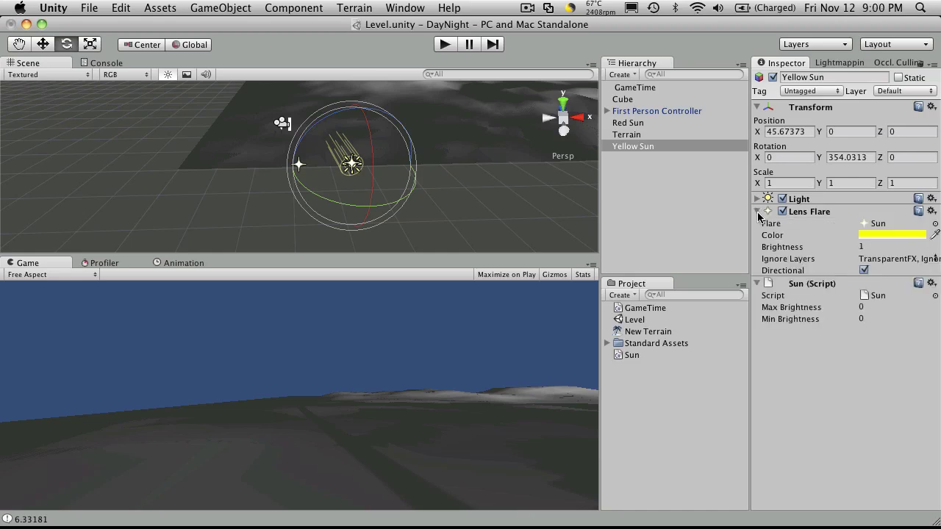
{"action": "left_click", "coordinate": [757, 211]}
{"action": "left_click", "coordinate": [757, 198]}
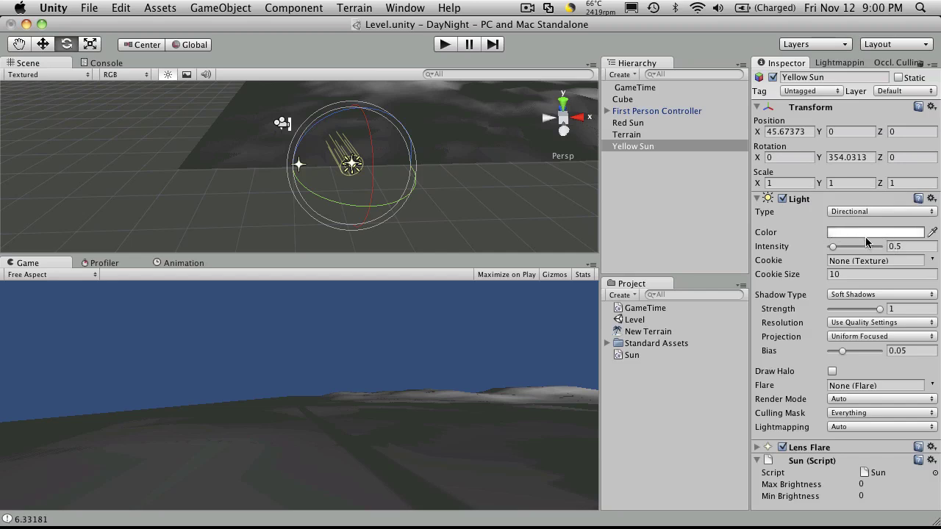
{"action": "left_click", "coordinate": [757, 199]}
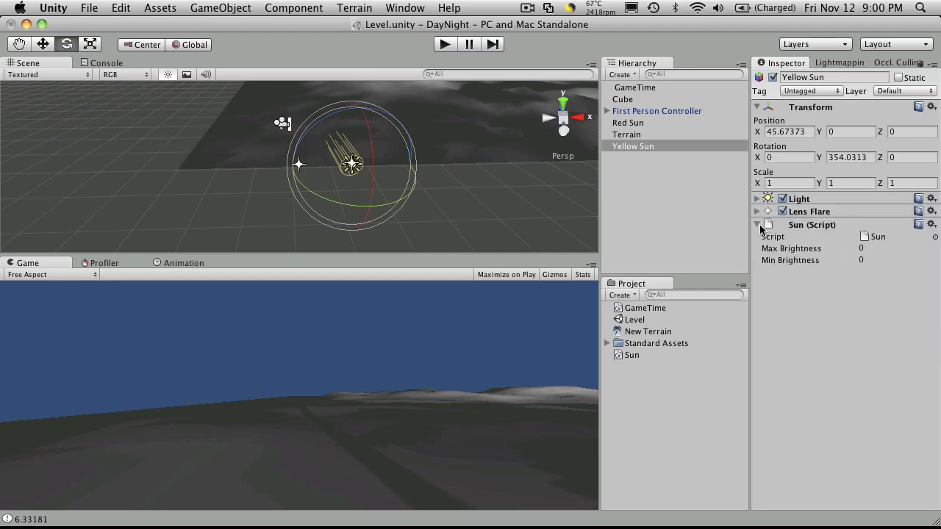
{"action": "left_click", "coordinate": [757, 225]}
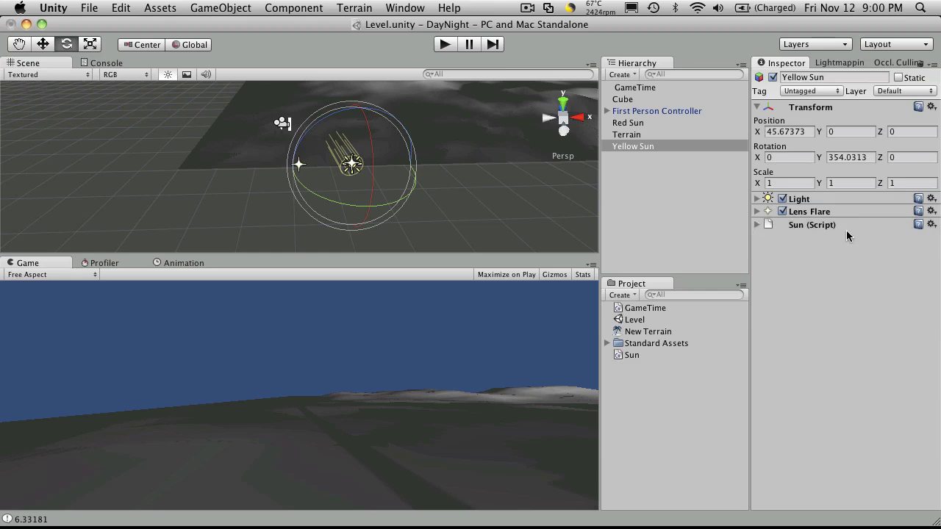